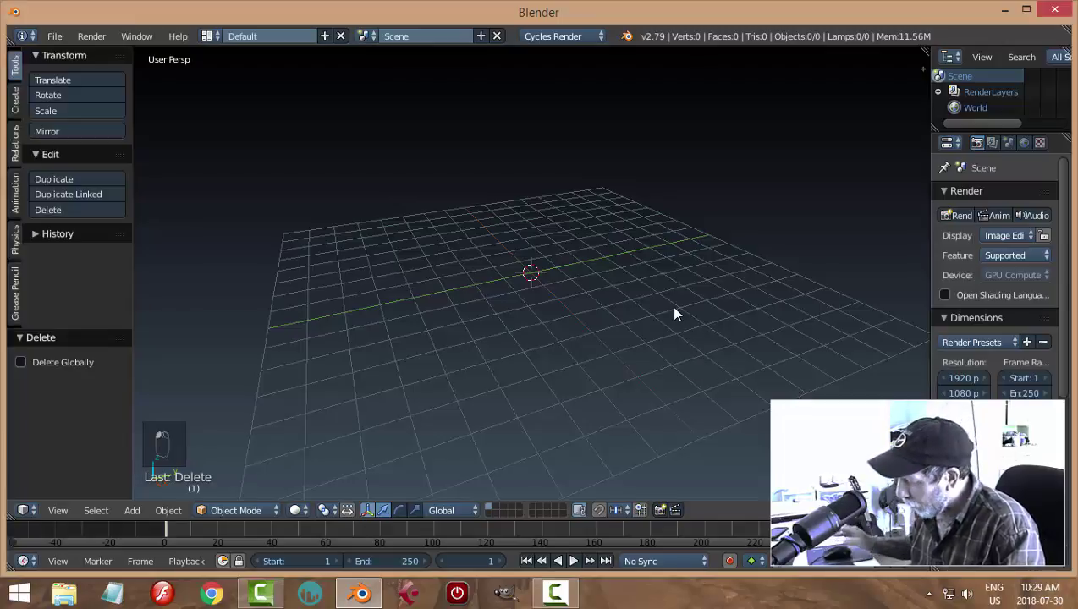
Step: In front orthographic view, add a 32-vertex cylinder mesh with its cap fill type set to Nothing
key(KP_1)
key(KP_5)
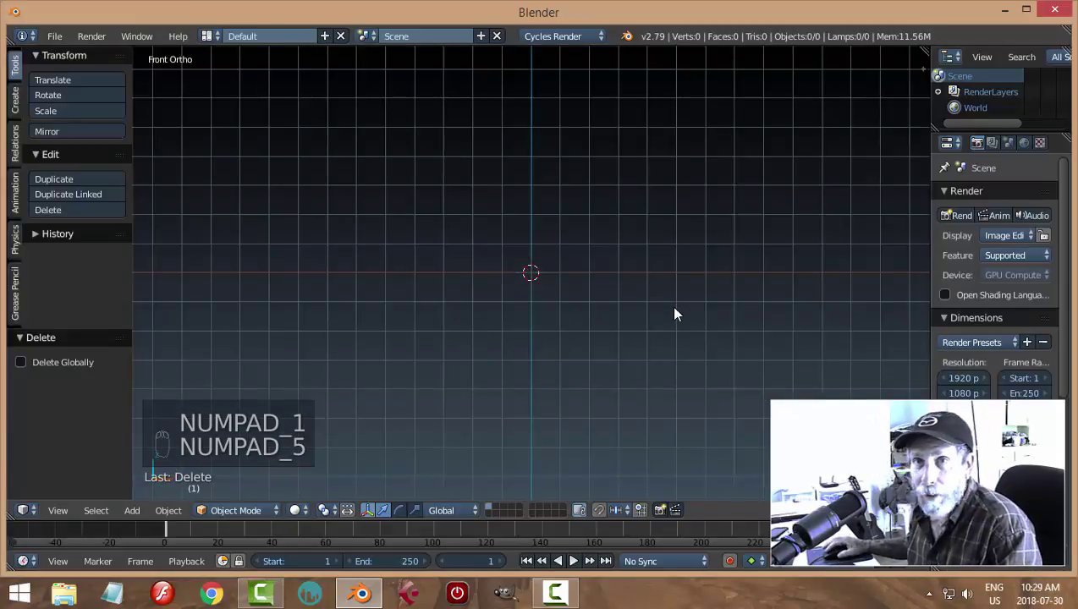
key(shift+a)
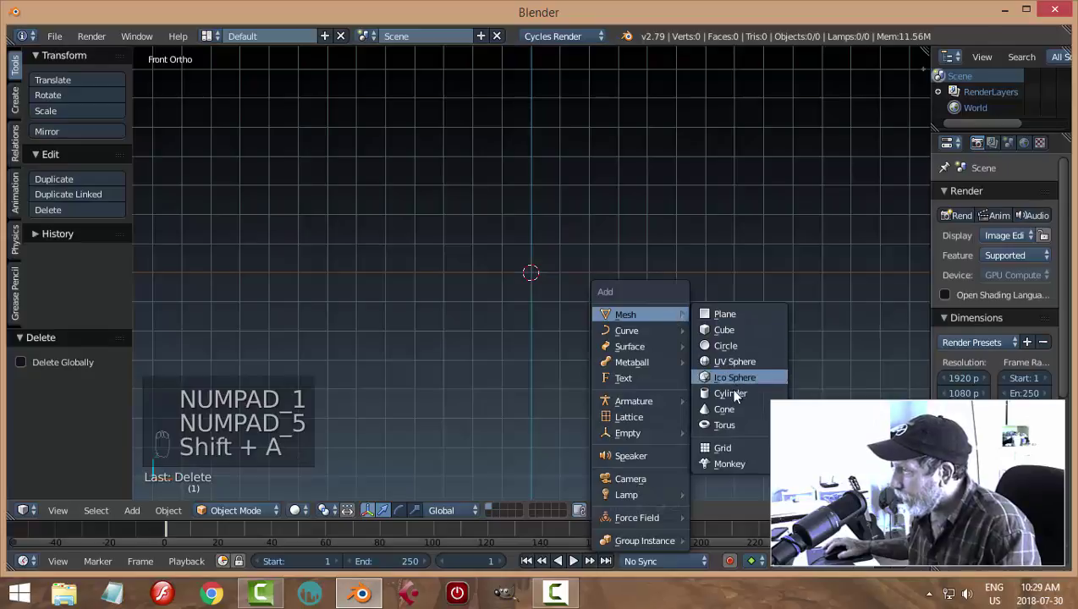
click(721, 394)
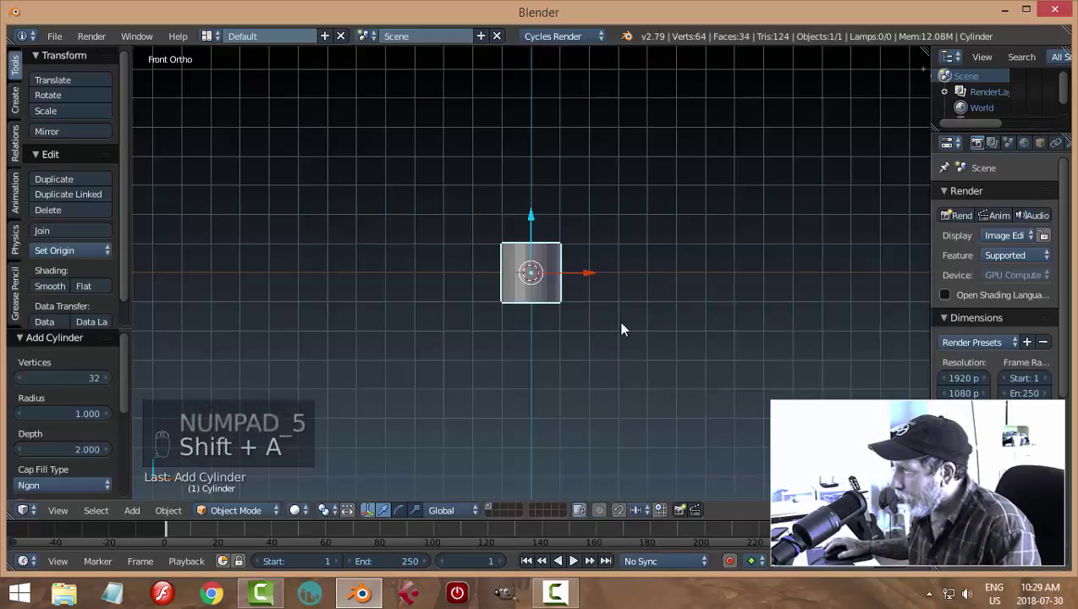
click(63, 479)
click(58, 461)
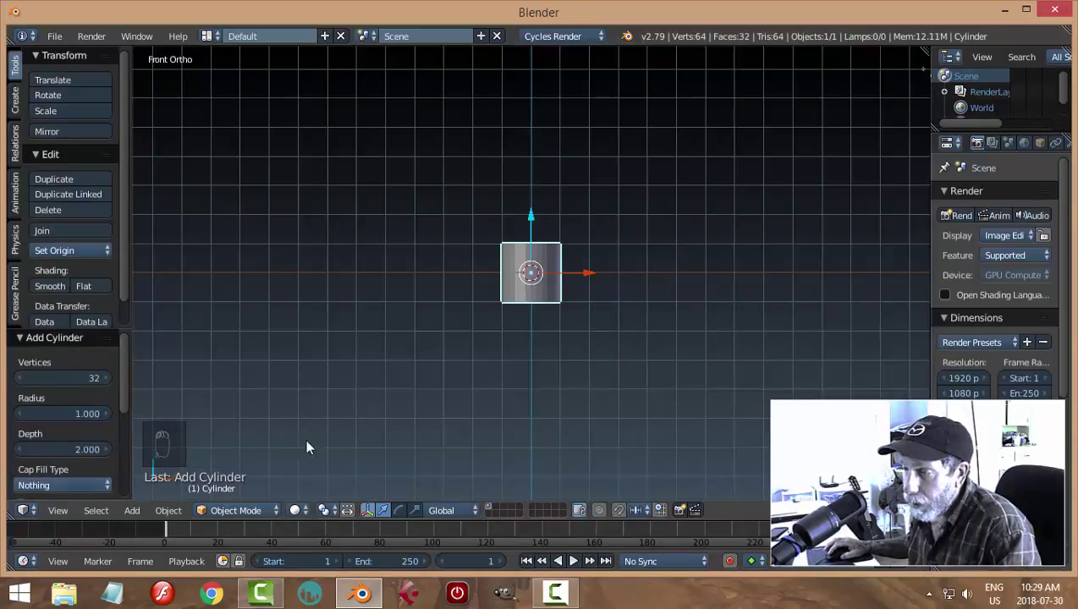
scroll(647, 386, up, 3)
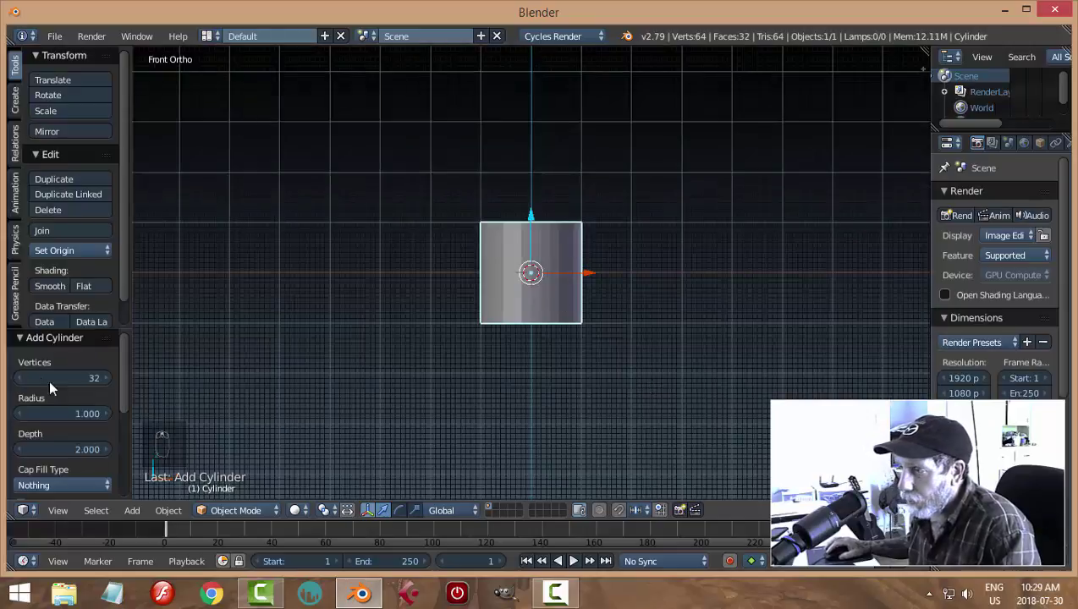
Step: In Edit Mode, scale the whole cylinder mesh along X and Y only, by about 0.444
key(Tab)
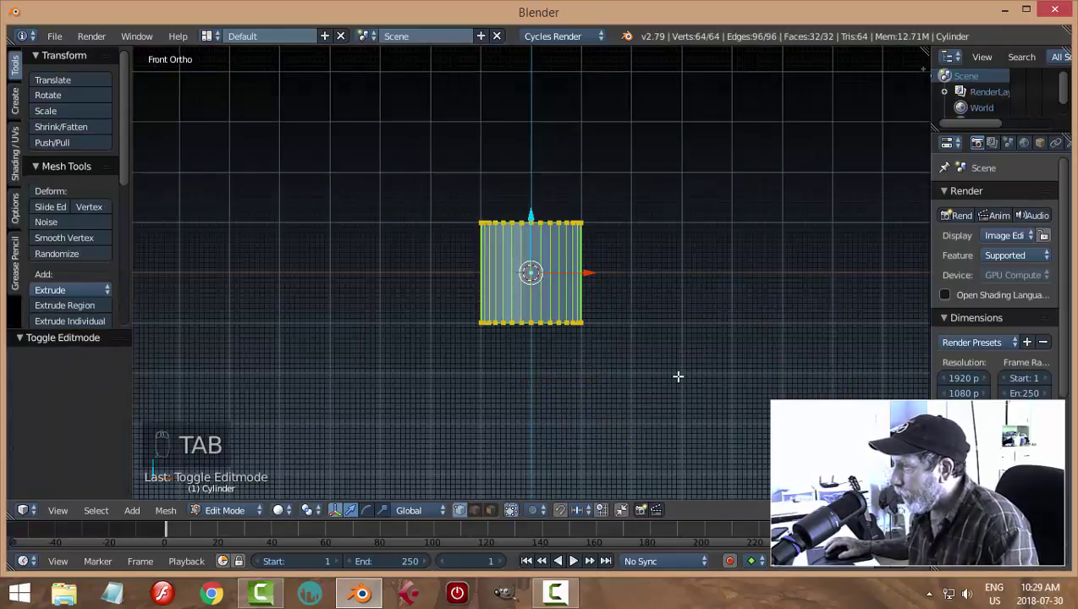
key(s)
key(shift+z)
click(579, 335)
scroll(591, 408, up, 1)
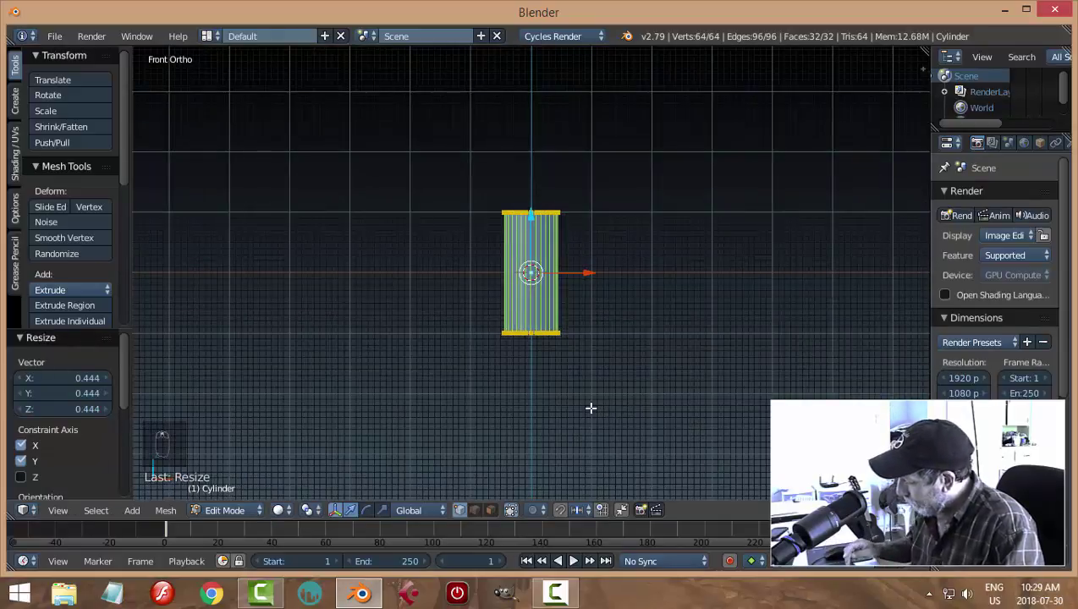
Step: Rotate the cylinder mesh 90° about the X axis and view it from the top
text(rx90)
key(Return)
key(KP_7)
scroll(667, 381, up, 5)
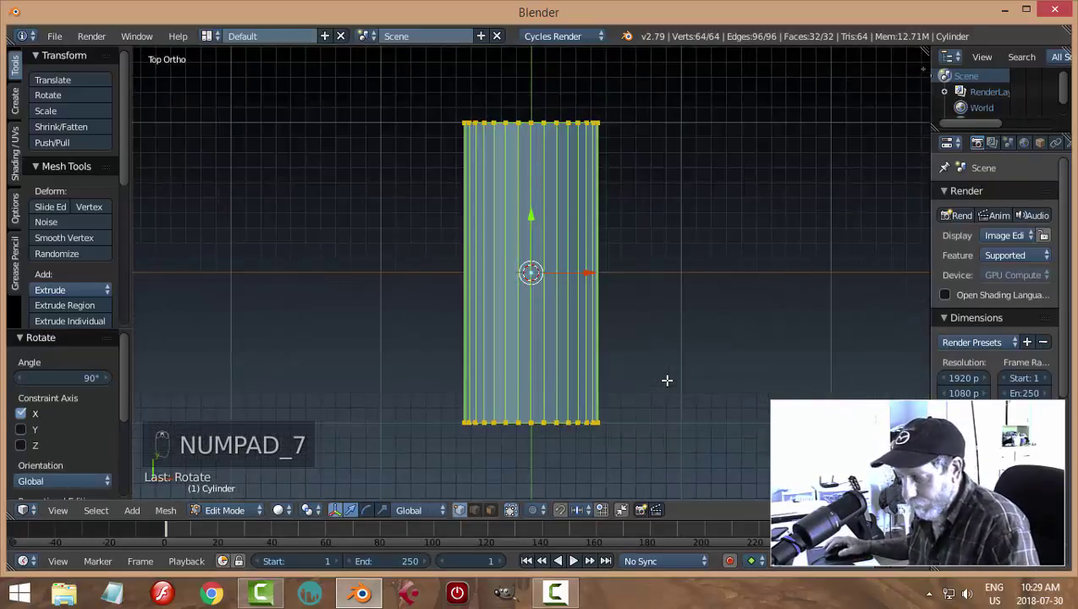
Step: Select the lengthwise edge along the cylinder's top and the one four faces away, and separate the mesh there with Edge Split
key(ctrl+Tab)
click(642, 379)
key(a)
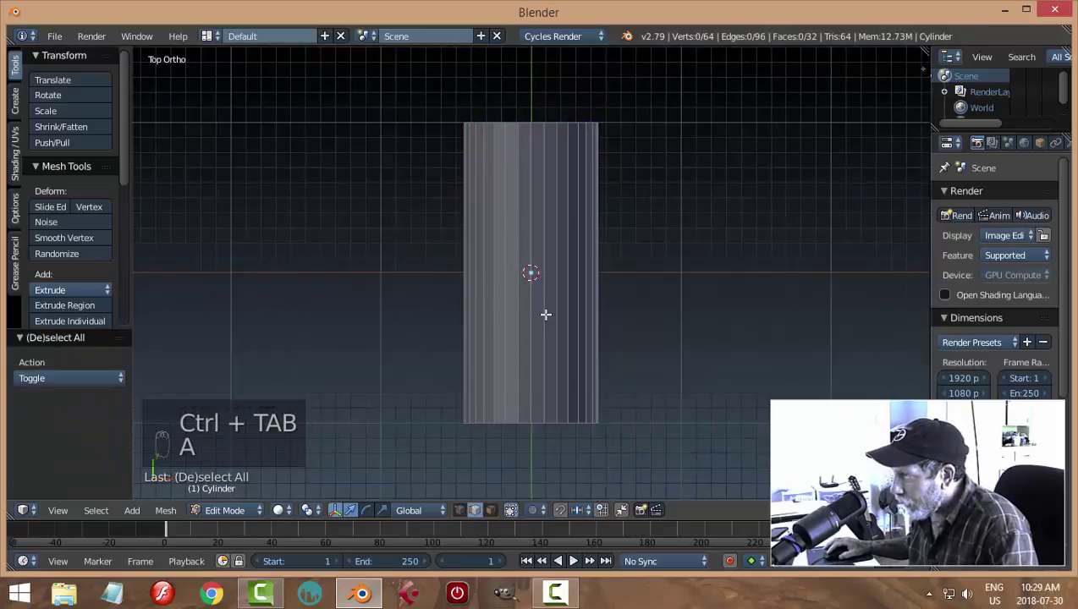
alt+right_click(533, 312)
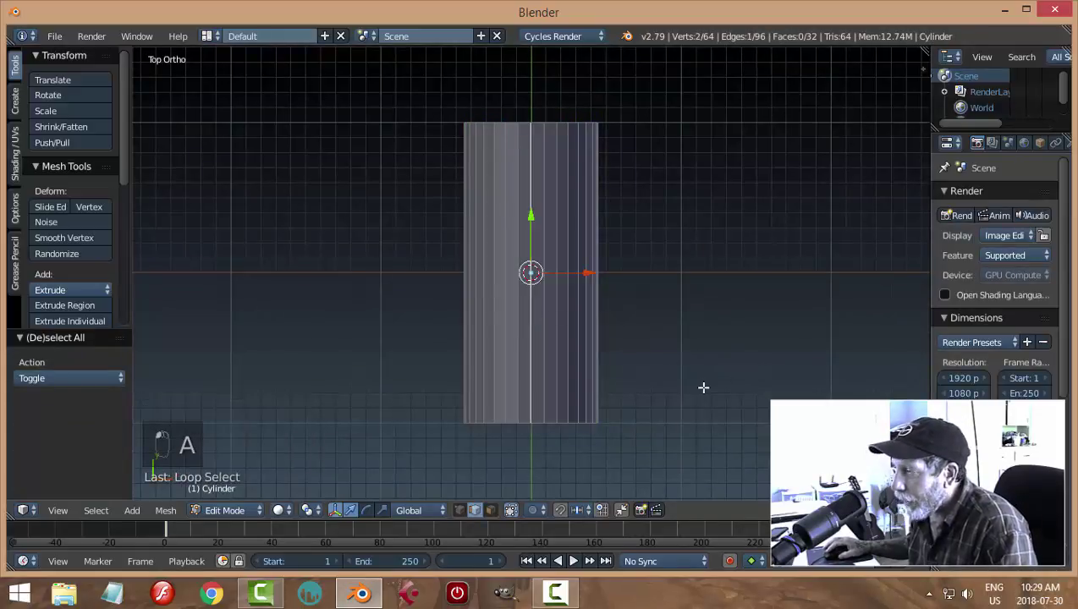
shift+middle_drag(693, 388, 650, 321)
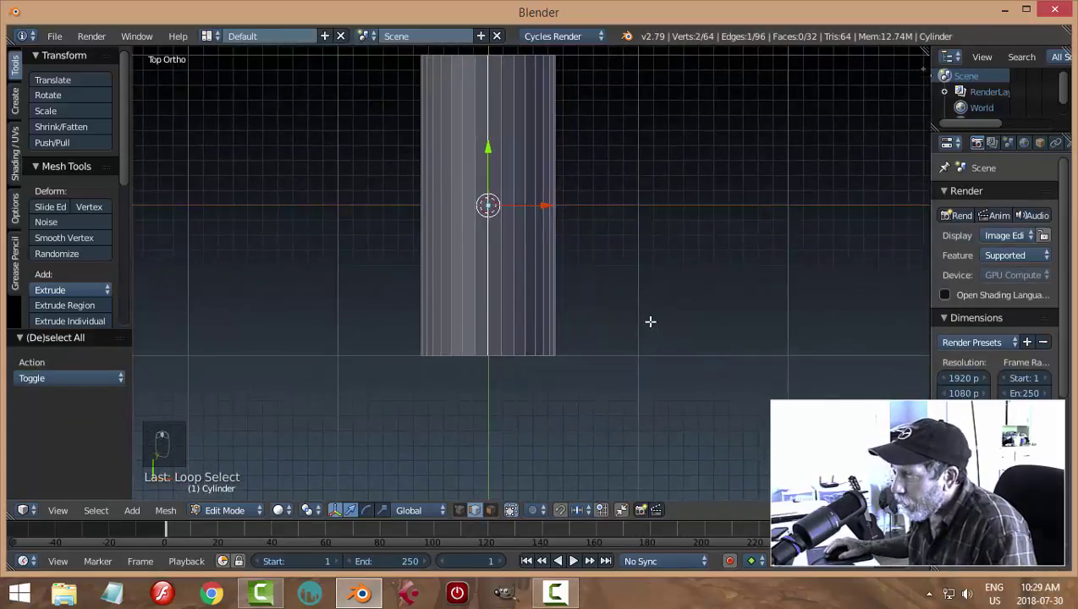
alt+shift+right_click(535, 263)
middle_drag(681, 387, 650, 280)
middle_drag(522, 242, 511, 207)
key(2)
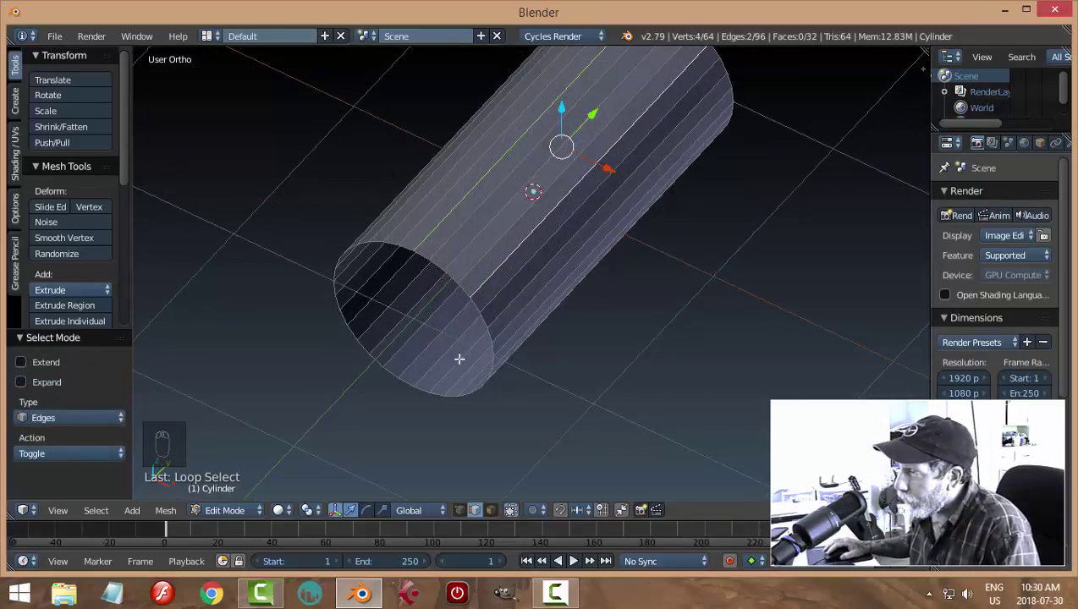
key(ctrl+e)
click(578, 364)
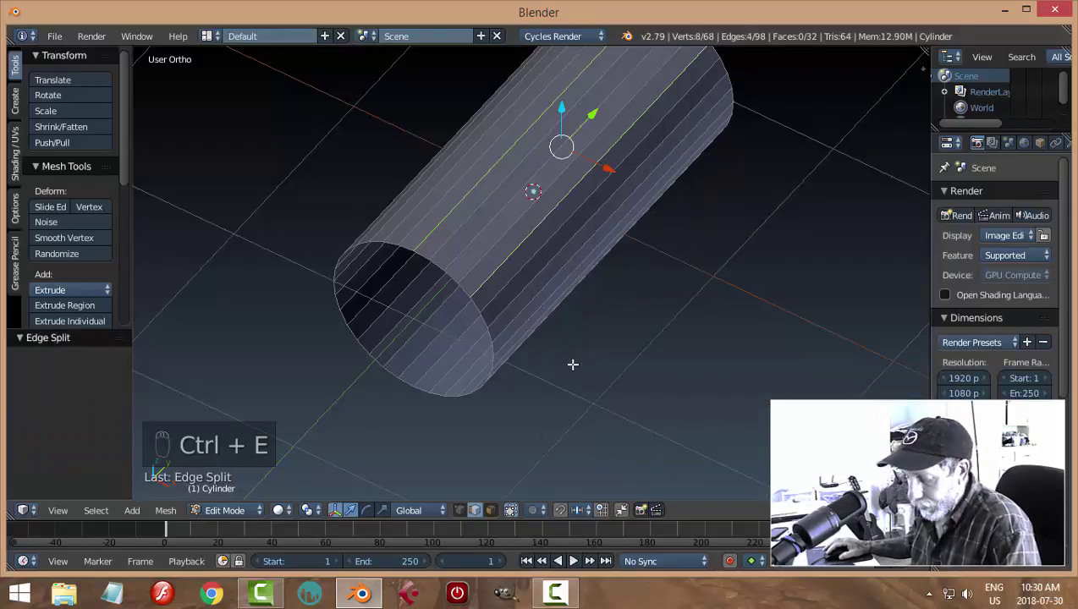
Step: Keep only the split-off four-face strip by selecting its linked geometry, inverting the selection and deleting the other faces
key(a)
key(ctrl+Tab)
click(531, 347)
right_click(446, 269)
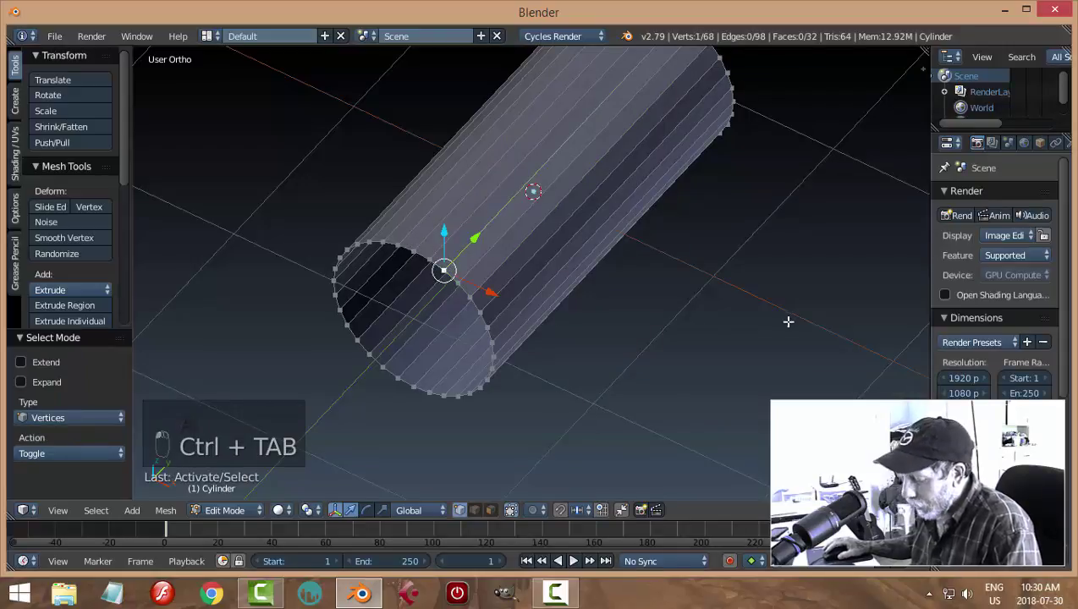
key(ctrl+l)
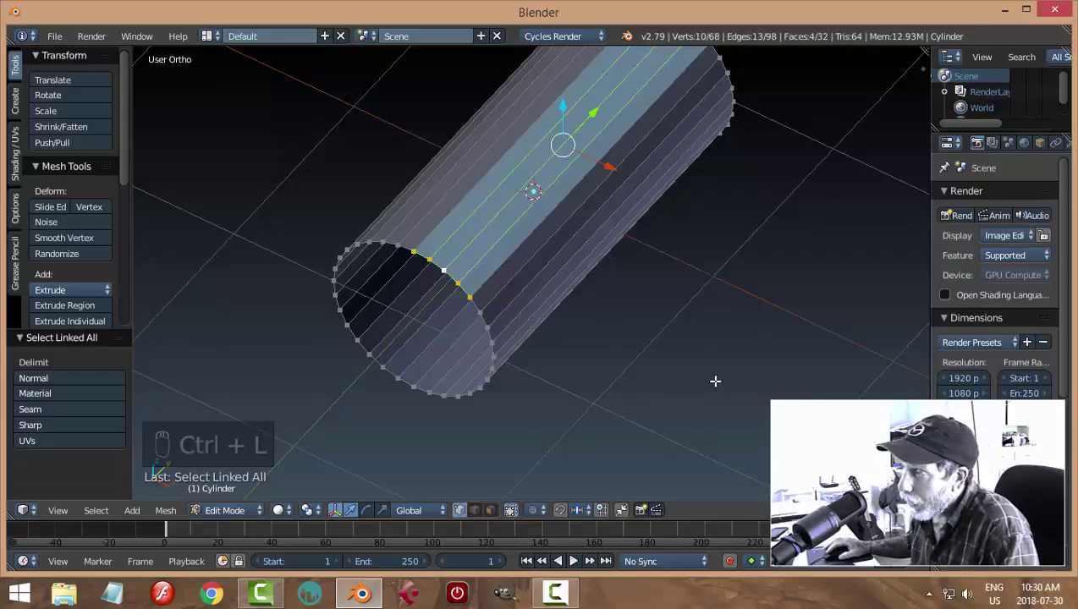
key(ctrl+i)
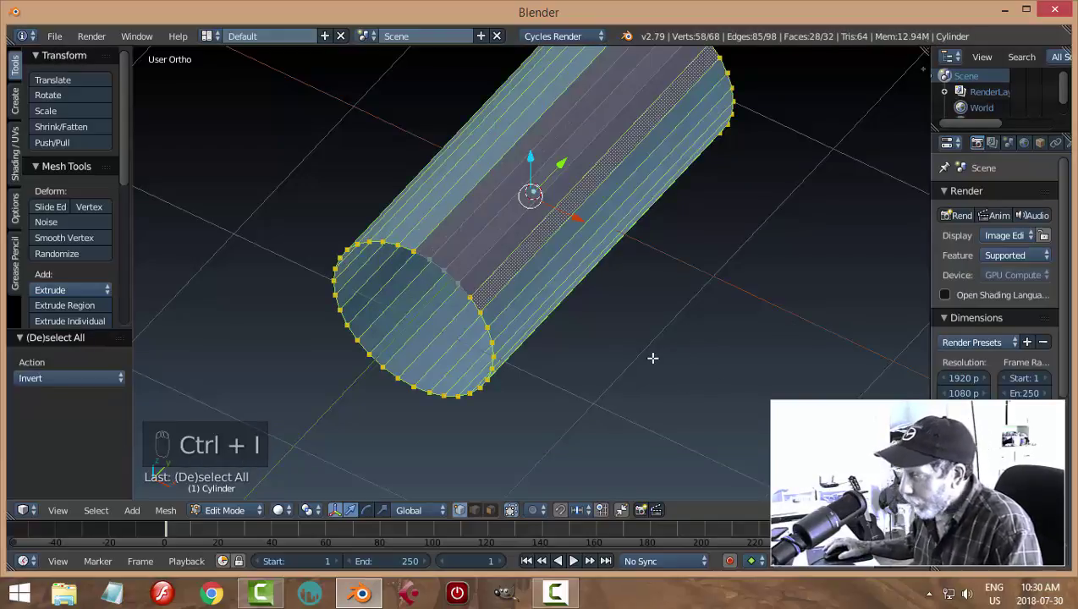
key(x)
click(652, 389)
middle_drag(626, 313, 667, 268)
key(KP_1)
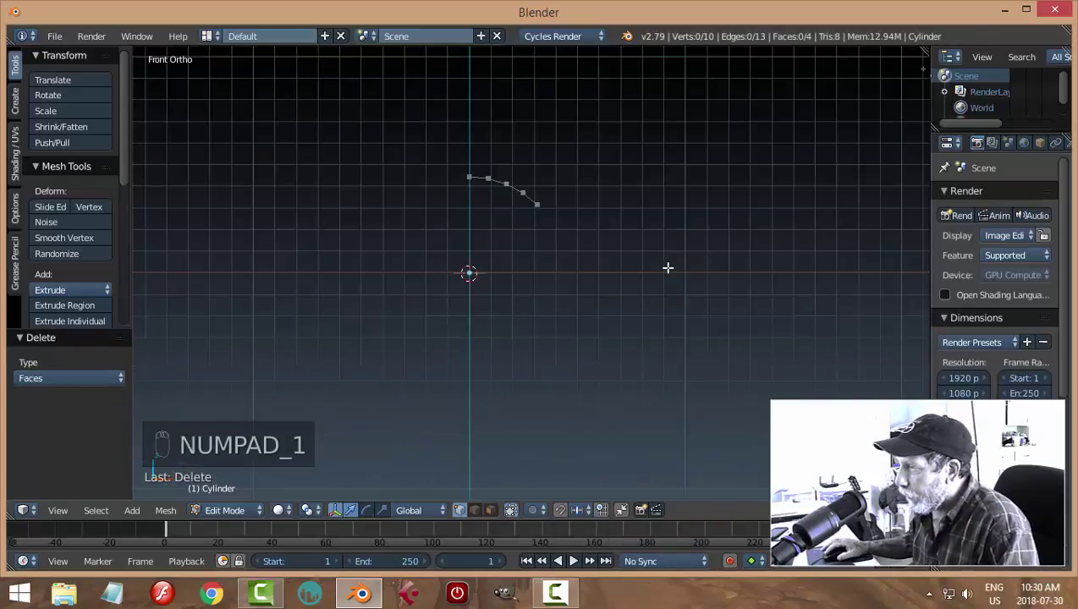
Step: Return to Object Mode and add a Plain Axes empty at the origin
key(Tab)
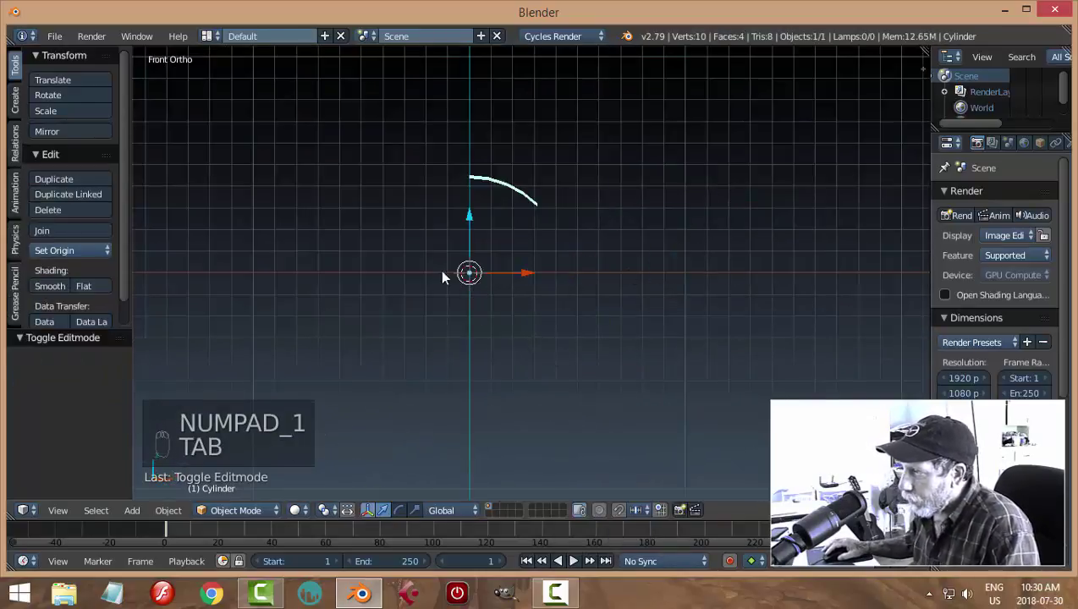
key(shift+a)
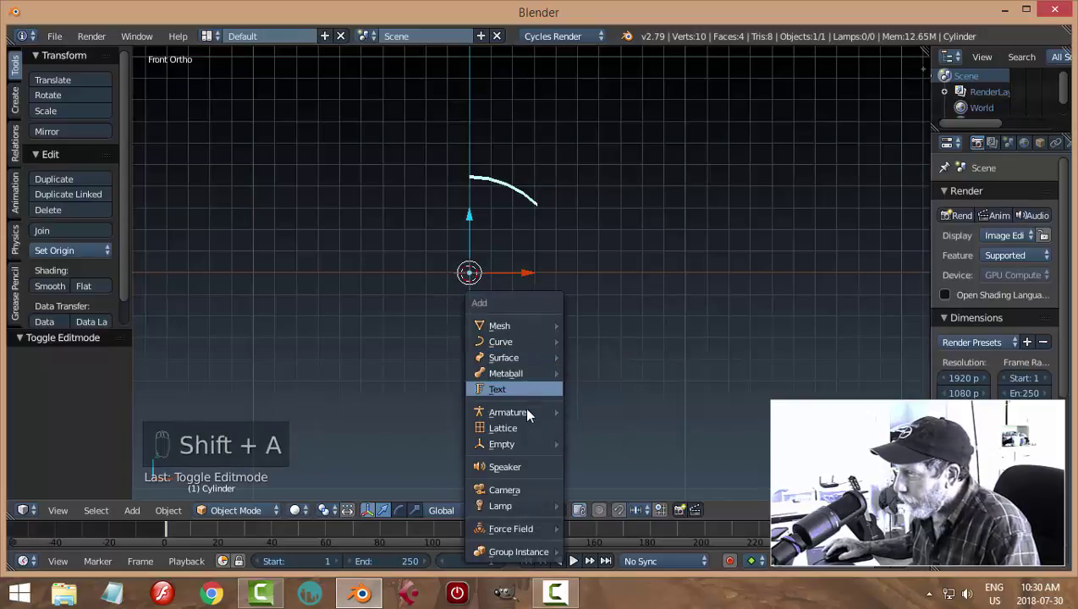
mouse_move(514, 445)
click(630, 318)
middle_drag(705, 291, 665, 292)
Step: Select the curved strip and give it an Array modifier
right_click(577, 182)
middle_drag(604, 243, 796, 234)
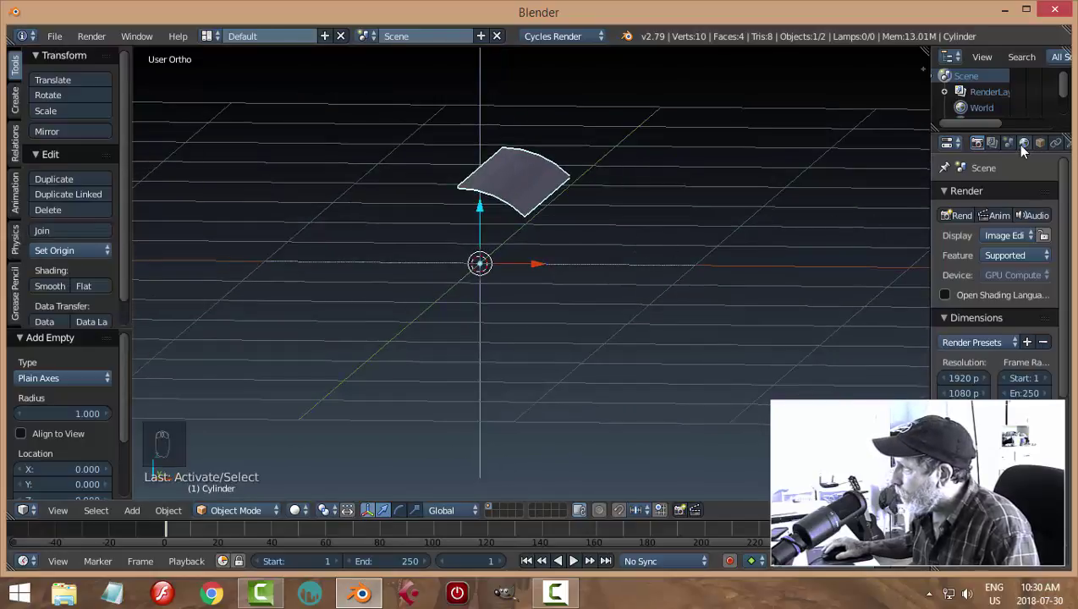
scroll(1021, 149, down, 2)
click(1040, 142)
click(973, 198)
click(772, 232)
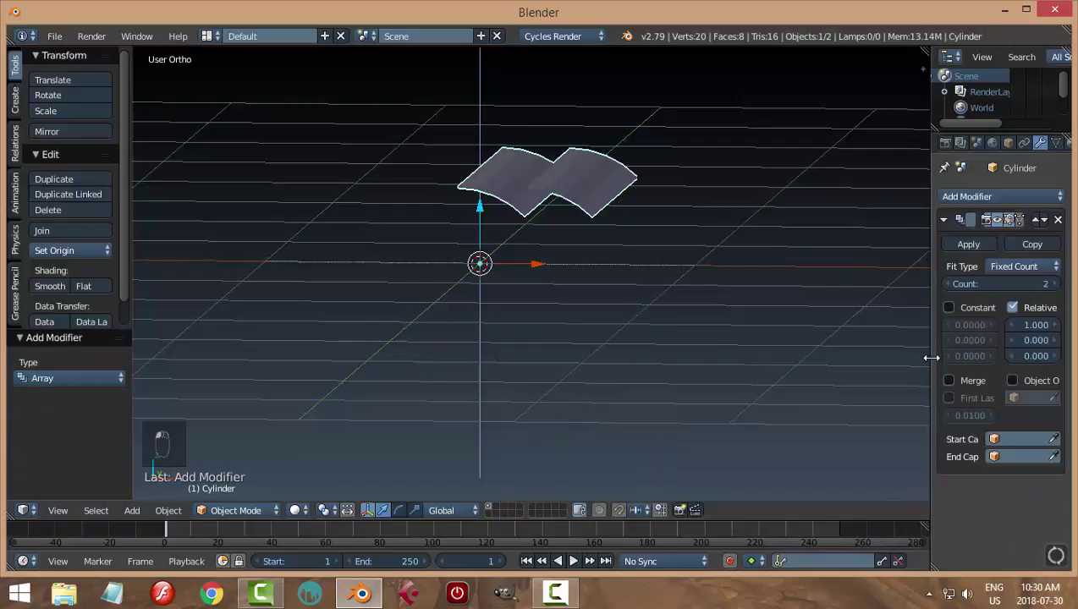
Step: Turn off the array's relative offset, enable Merge and First Last, and use an object offset driven by the Empty
click(1012, 308)
click(948, 379)
click(948, 398)
click(1012, 380)
click(1028, 398)
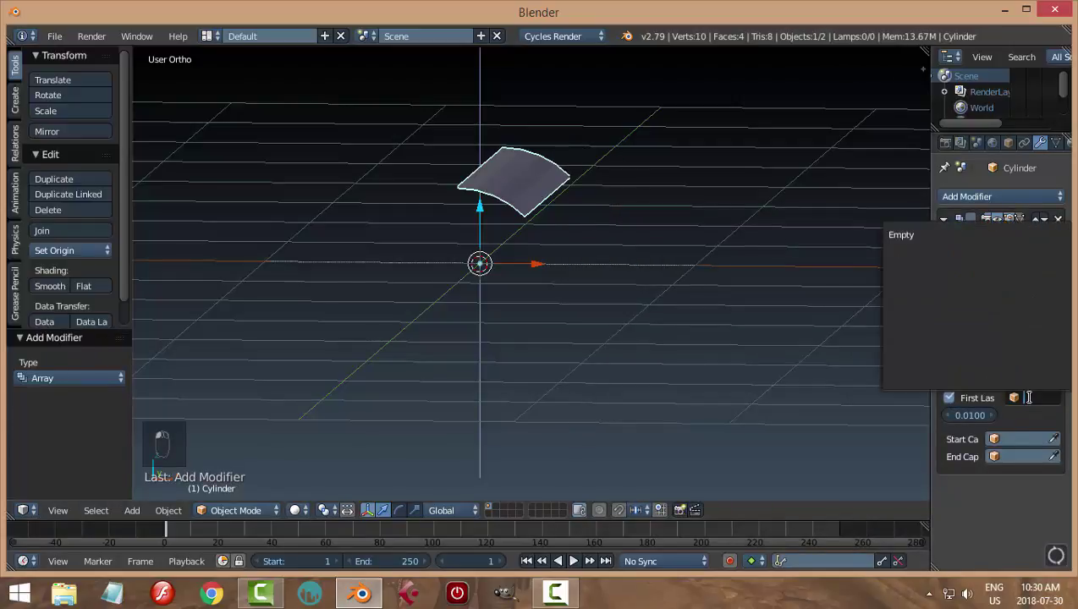
click(905, 237)
Step: Set the array's count to 5
mouse_move(693, 275)
middle_down()
mouse_move(726, 263)
mouse_move(705, 272)
middle_up()
click(1054, 283)
click(1054, 284)
click(1054, 284)
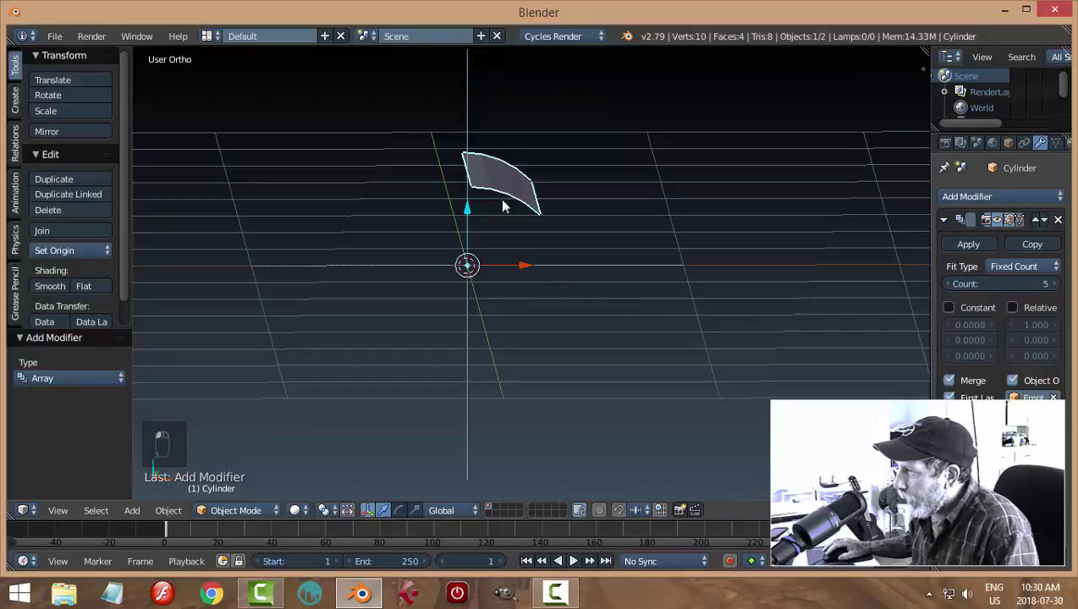
Step: Select the empty and rotate it 45° about the global Y axis
right_click(465, 105)
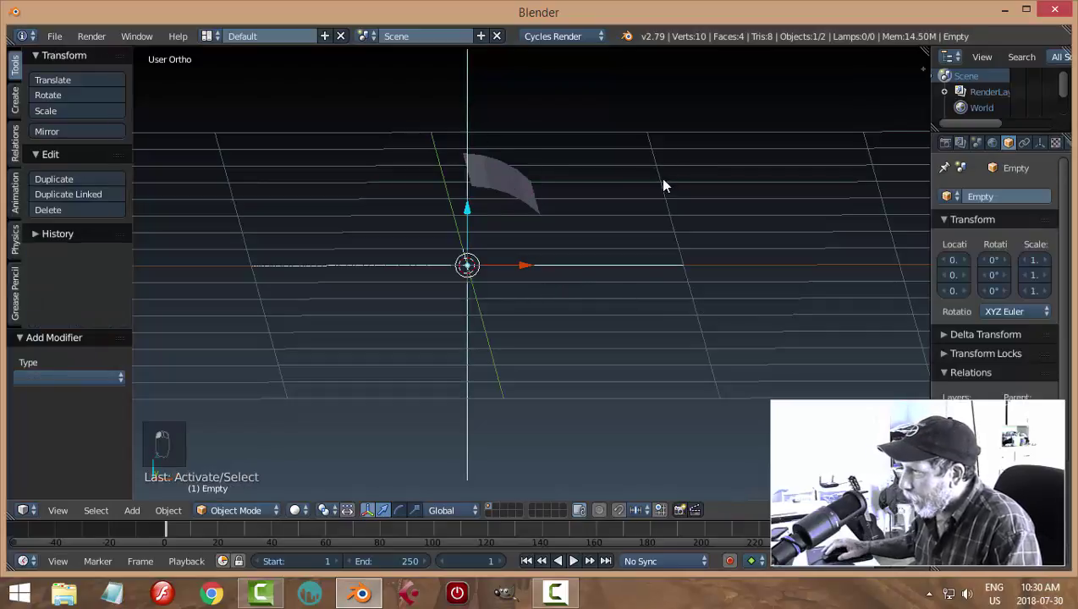
middle_drag(661, 181, 651, 187)
key(r)
key(y)
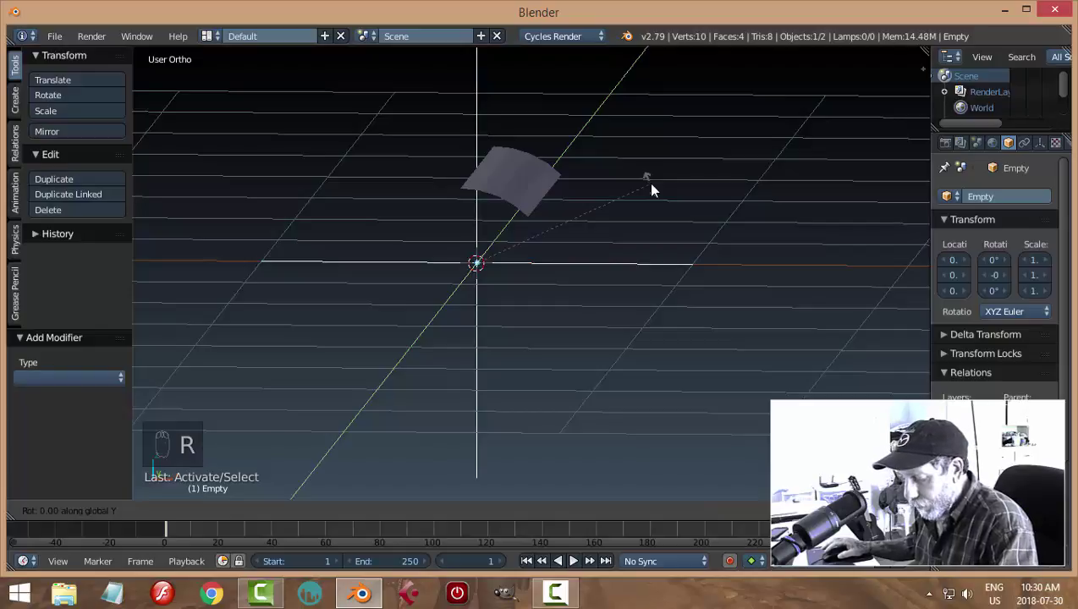
key(4)
key(5)
key(Return)
key(r)
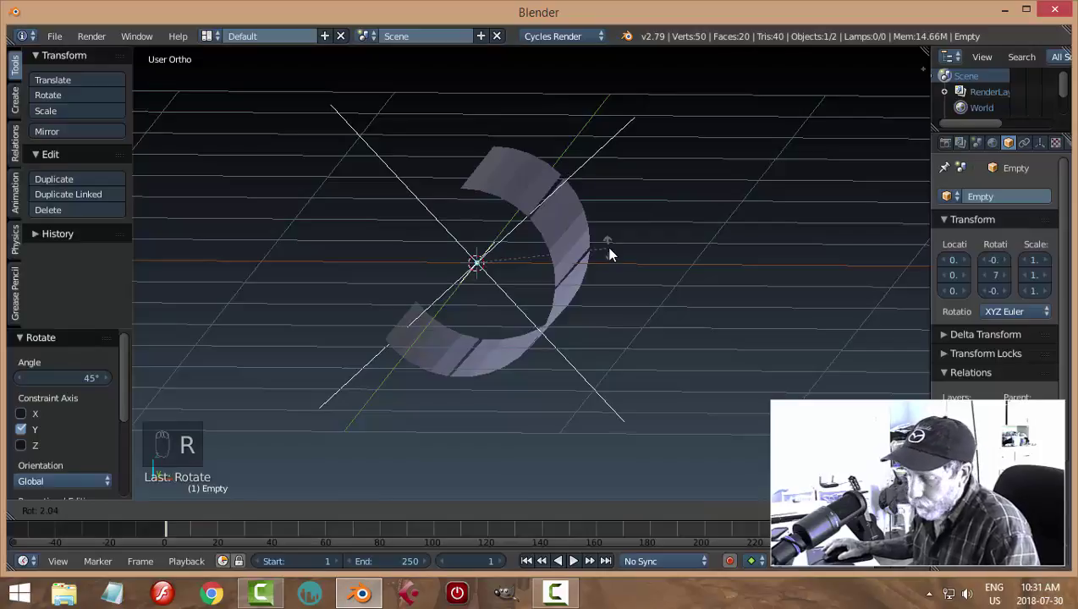
right_click(611, 254)
Step: Select the arrayed strip and increase its array count to 8 to complete the tube
middle_drag(642, 262, 829, 230)
right_click(499, 194)
middle_drag(499, 194, 749, 264)
click(1049, 285)
click(1049, 285)
click(1049, 285)
middle_drag(748, 308, 588, 350)
Step: In Edit Mode, rotate the entire strip about global Y around the 3D Cursor pivot until it is centred on the X axis
key(Tab)
click(662, 344)
middle_drag(663, 343, 623, 288)
key(a)
key(a)
key(KP_1)
scroll(611, 264, up, 1)
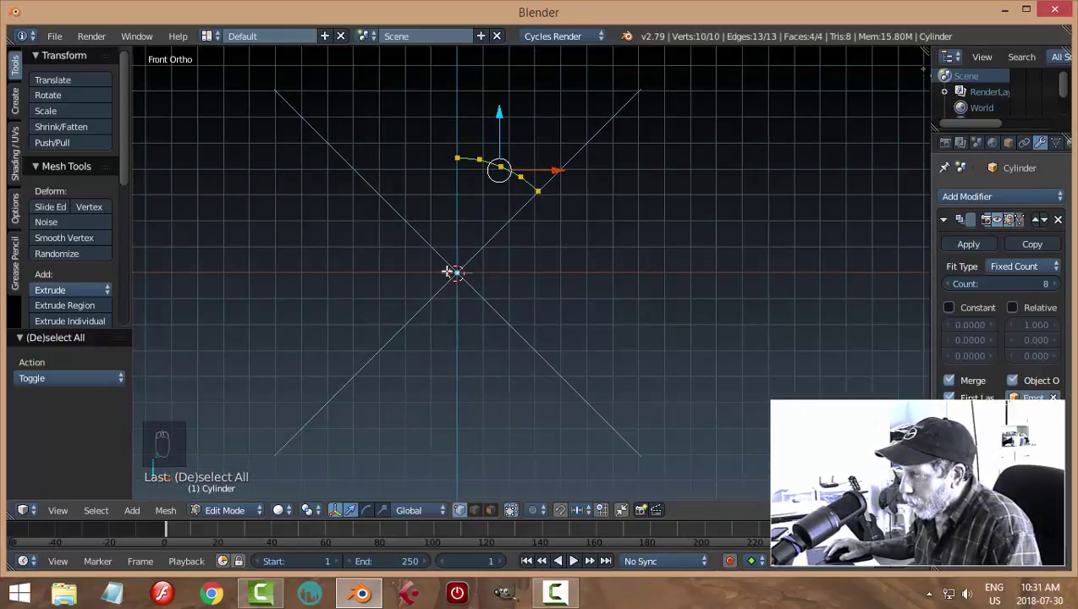
click(310, 510)
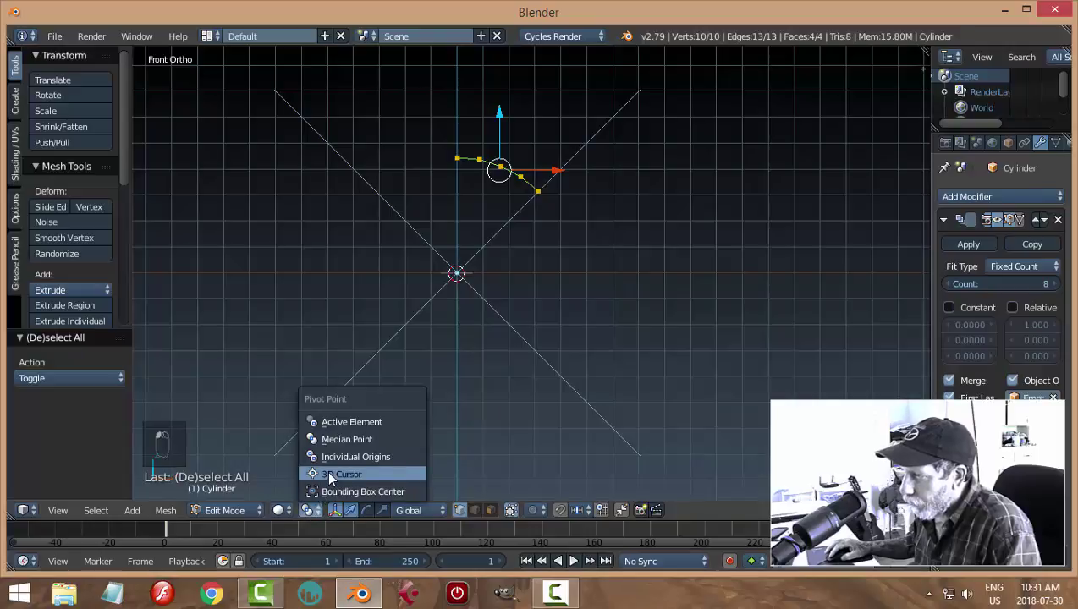
click(331, 476)
key(r)
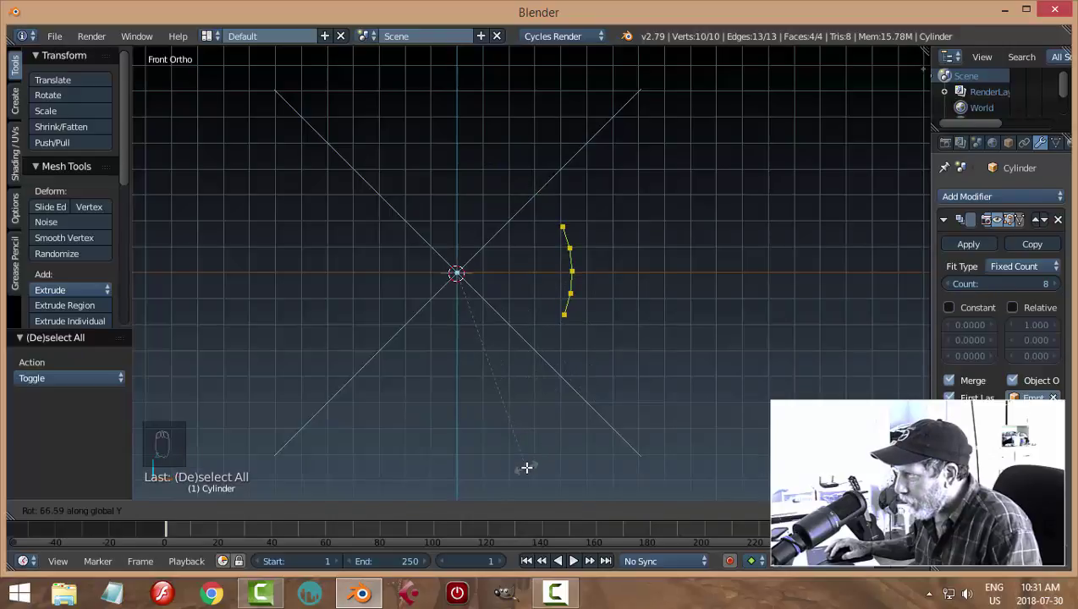
click(525, 472)
Step: In right orthographic view, cut two evenly spaced edge loops across the strip and a third through its middle
middle_drag(650, 345, 578, 361)
key(KP_3)
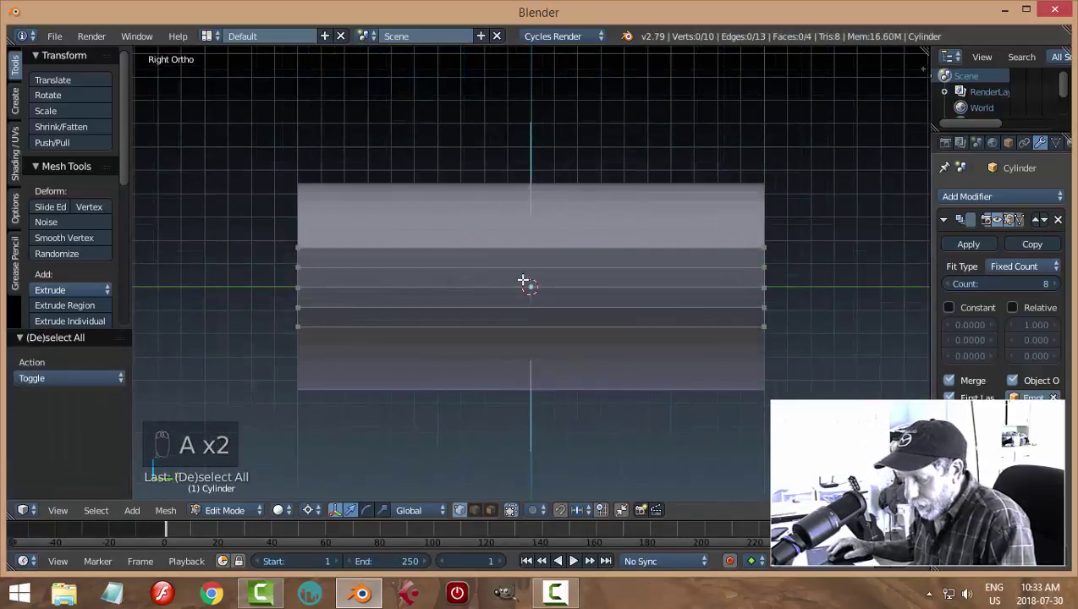
key(ctrl+r)
click(522, 281)
click(522, 281)
key(ctrl+r)
click(530, 286)
click(530, 286)
Step: Select the two edge loops on either side of the middle one and scale them along Y closer to the centre
key(a)
scroll(613, 292, up, 2)
alt+click(641, 279)
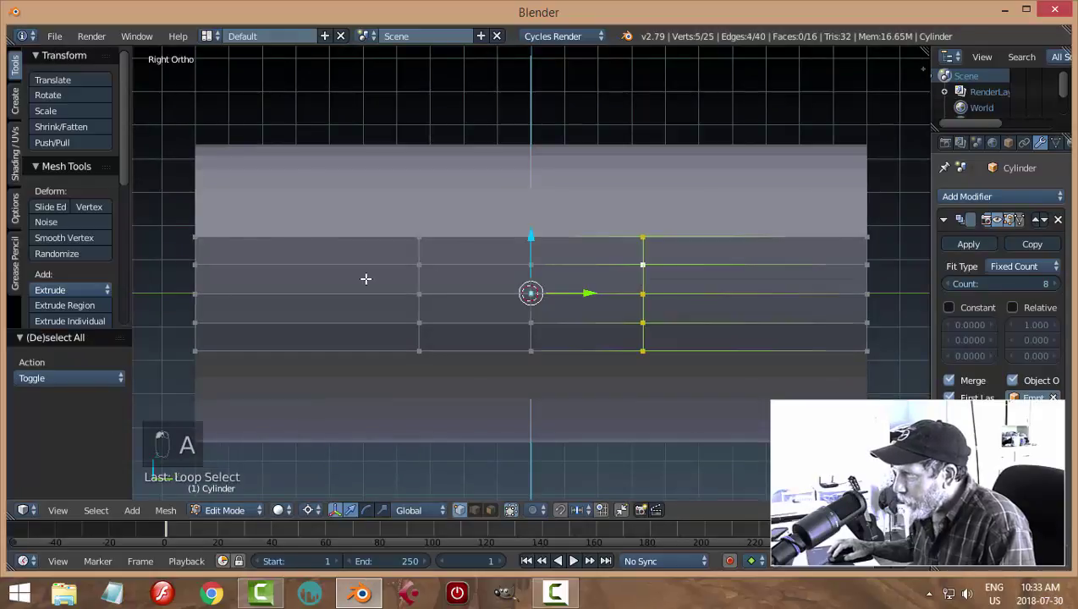
alt+shift+click(419, 282)
key(s)
key(y)
click(597, 329)
mouse_move(470, 254)
mouse_down()
mouse_move(516, 330)
mouse_move(507, 254)
mouse_move(470, 256)
mouse_up()
key(a)
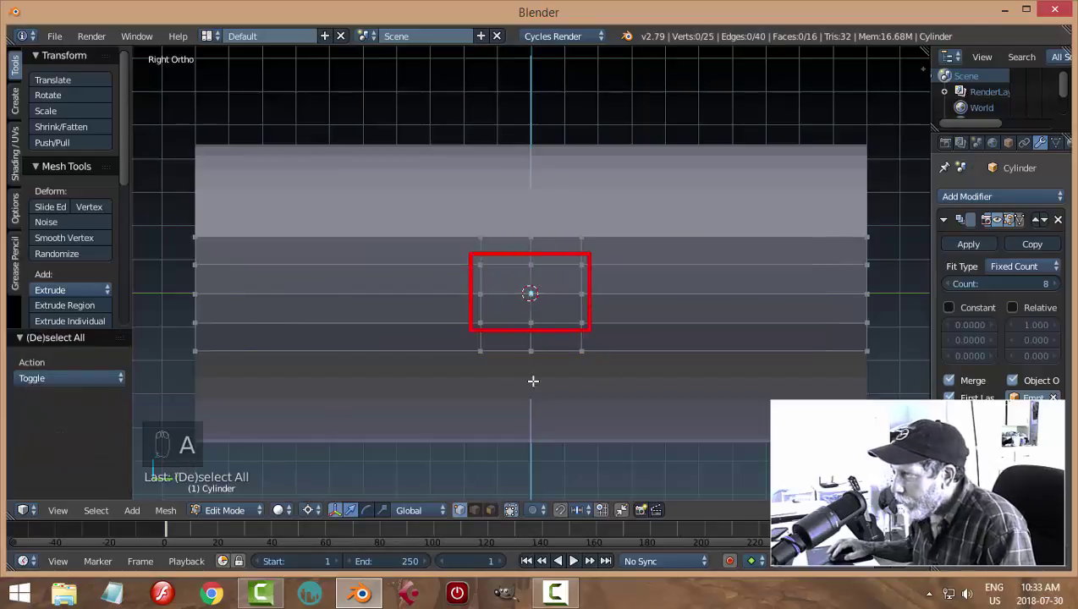
Step: Set the pivot point to Individual Origins and snap the 3D cursor to the strip's middle vertex
click(309, 510)
click(343, 457)
right_click(530, 294)
key(shift+s)
click(597, 316)
Step: Add an 8-vertex circle aligned to the view at the 3D cursor and scale it down to about 0.057
scroll(602, 328, up, 2)
scroll(609, 298, down, 1)
scroll(612, 324, down, 4)
key(shift+a)
click(627, 317)
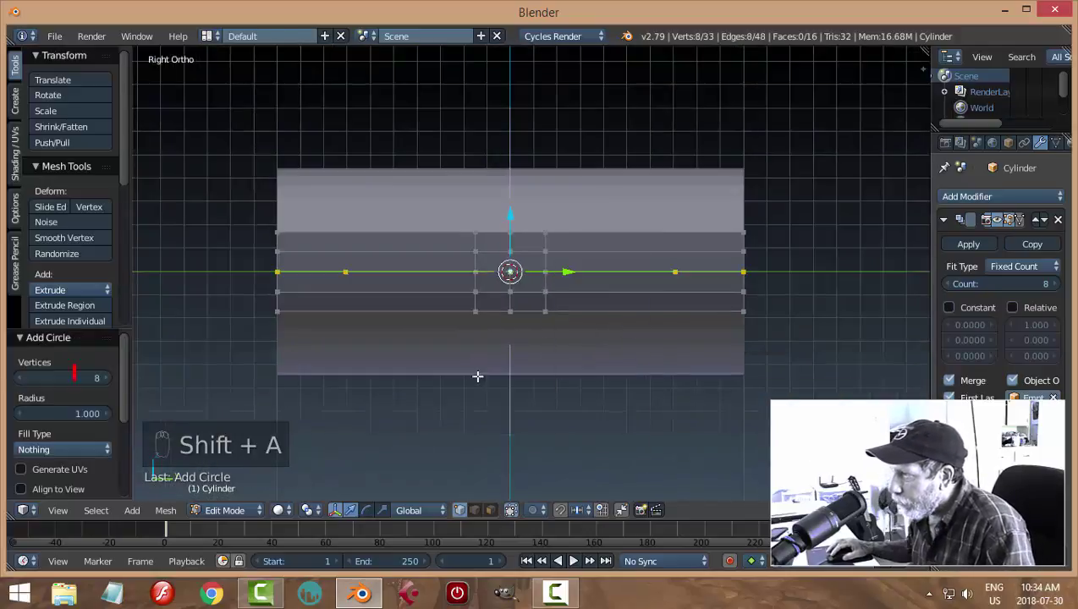
click(52, 488)
key(s)
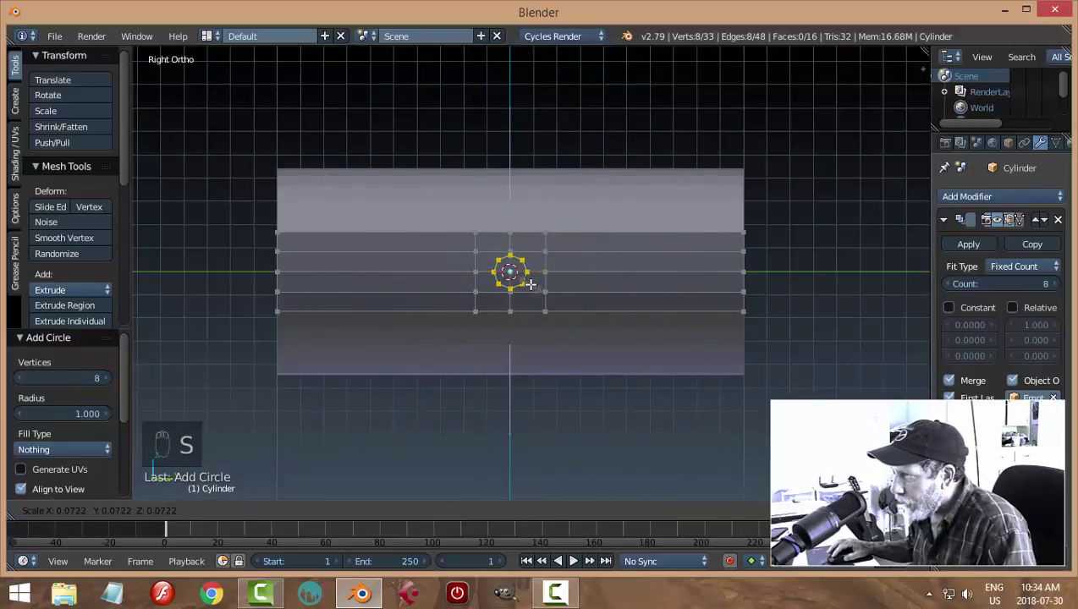
click(524, 284)
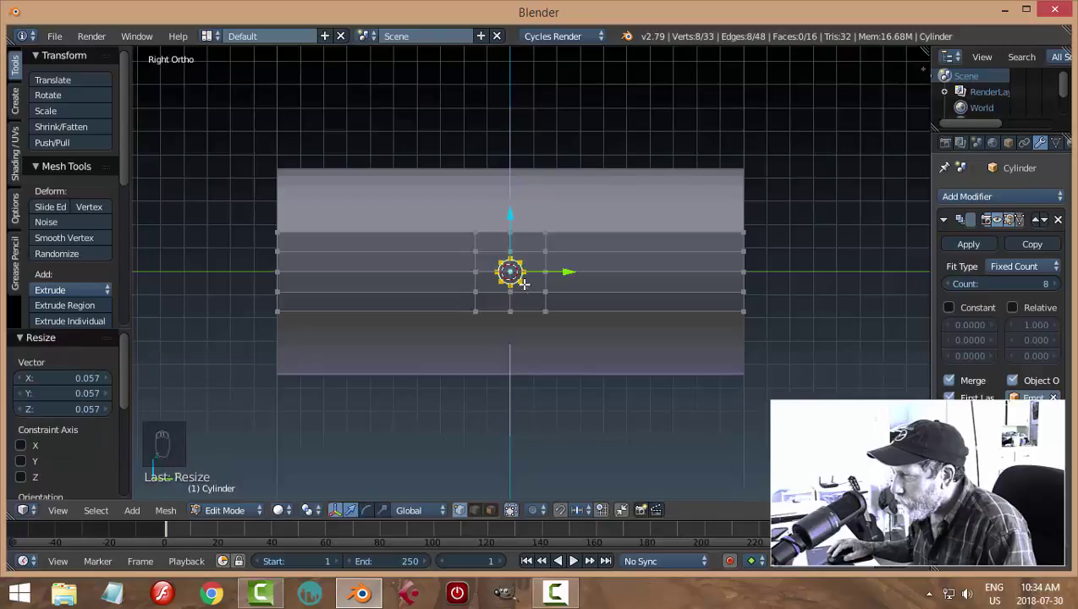
Step: Scale the circle up by about 1.247 and separate it from the strip as its own object
scroll(556, 288, up, 5)
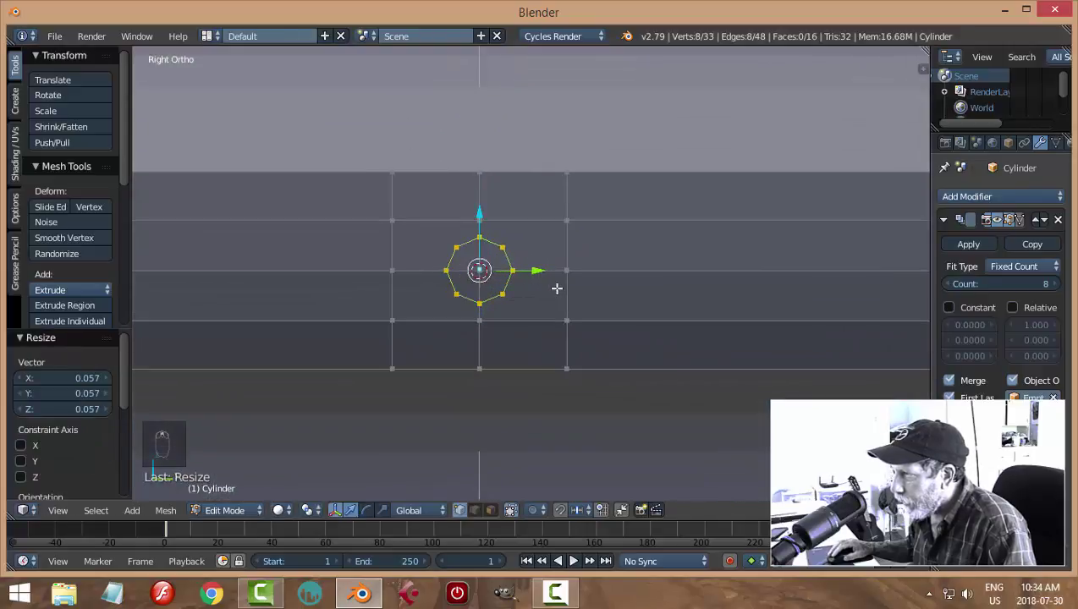
key(s)
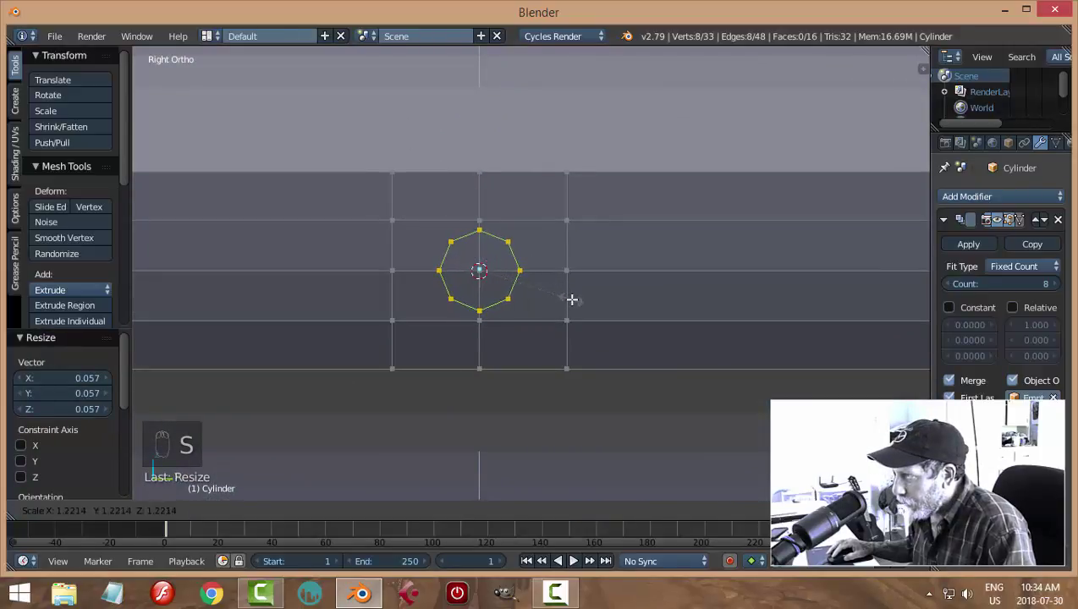
click(574, 301)
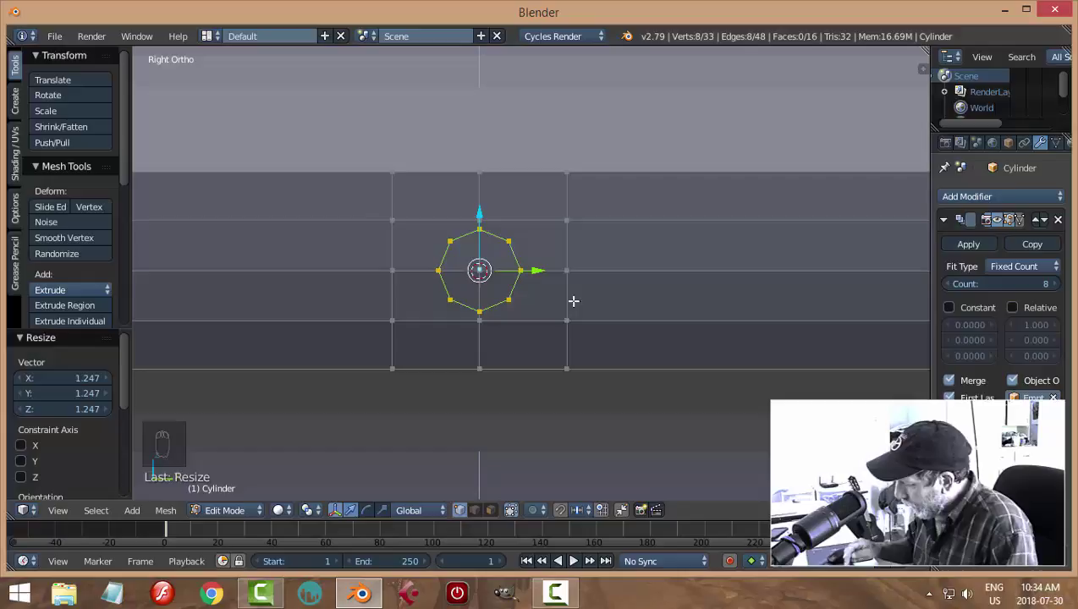
key(p)
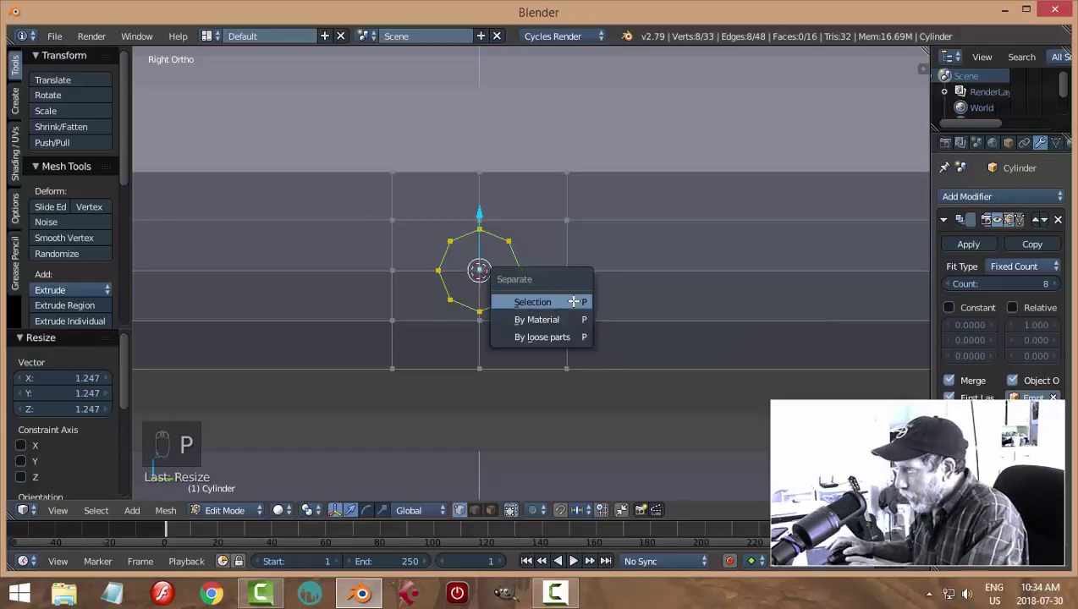
click(573, 301)
Step: Leave the strip's mesh editing, open the separated circle for editing and select all its vertices in front orthographic view
key(KP_3)
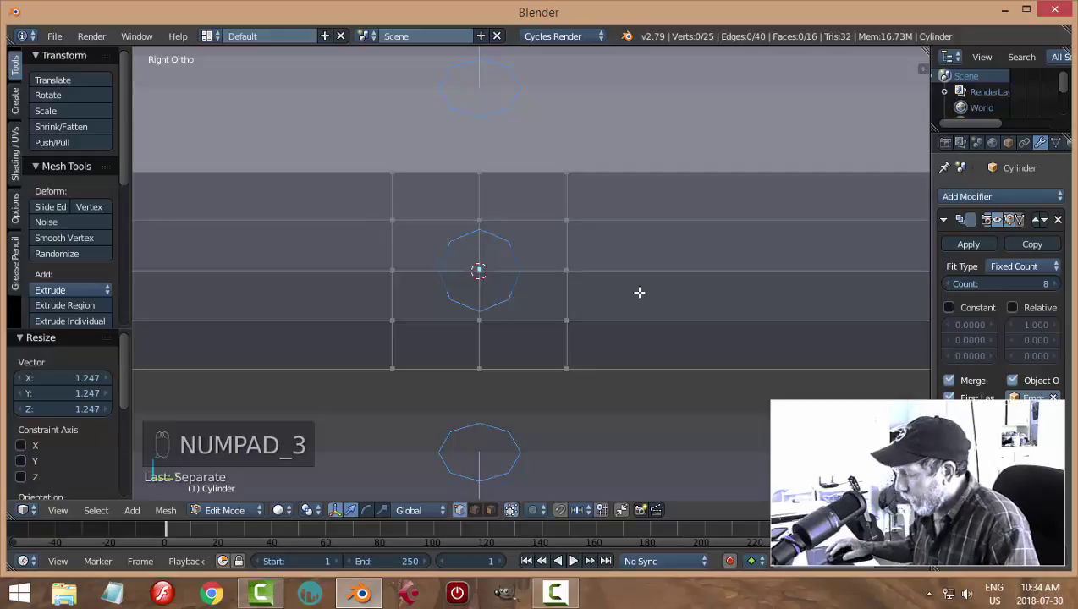
key(KP_1)
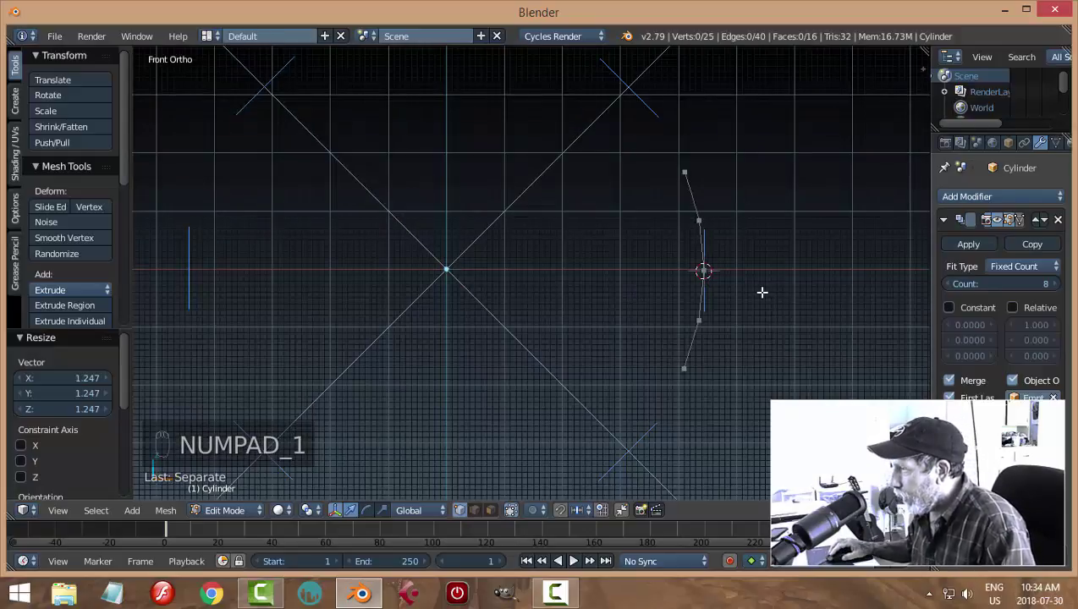
key(Tab)
key(a)
key(a)
key(a)
key(Tab)
middle_drag(784, 283, 724, 264)
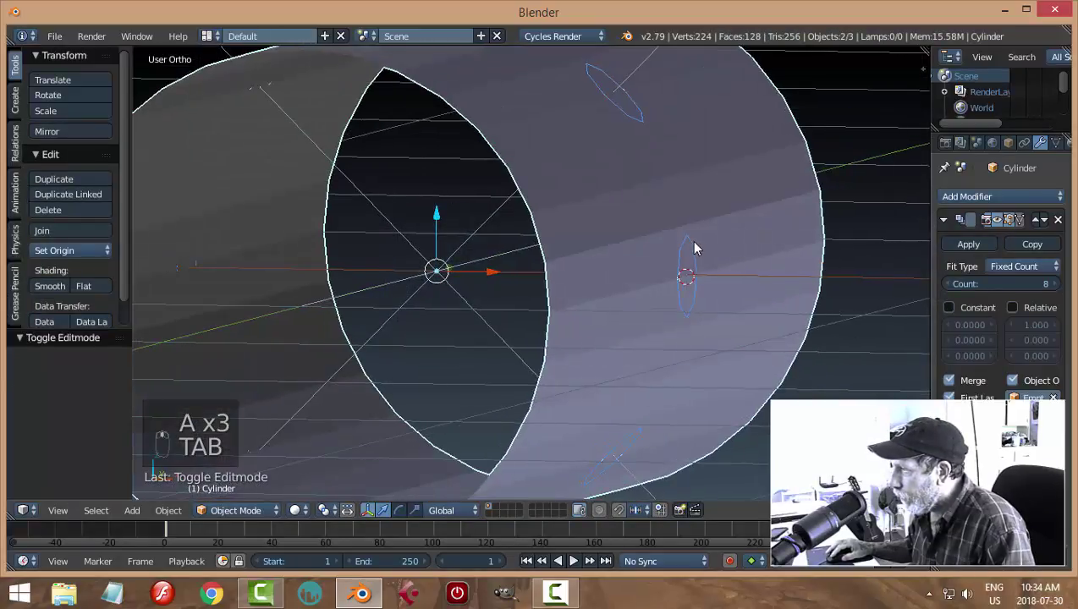
right_click(690, 253)
key(KP_1)
key(Tab)
click(897, 264)
key(a)
key(a)
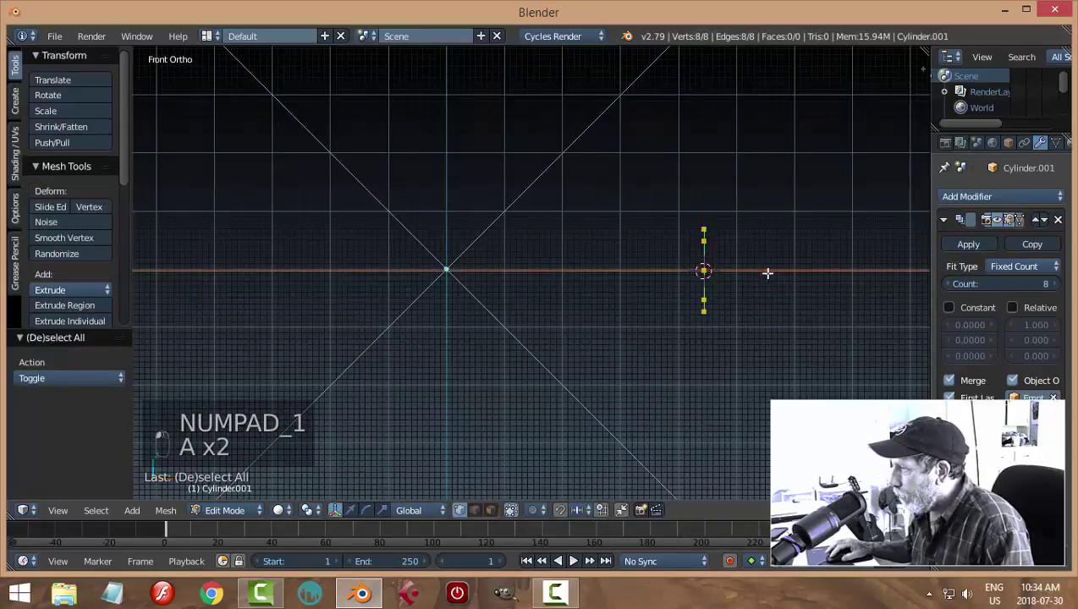
Step: Move the circle outward along X, fill it with a face and extrude it inward through the tube wall as a short cylinder
drag(767, 272, 797, 275)
key(f)
middle_drag(843, 291, 820, 299)
key(e)
right_click(787, 274)
drag(787, 274, 686, 330)
scroll(624, 354, down, 2)
middle_drag(623, 354, 747, 330)
Step: Recalculate the normals of the whole extruded cylinder and return to Object Mode
key(a)
key(a)
key(a)
key(ctrl+n)
key(a)
key(Tab)
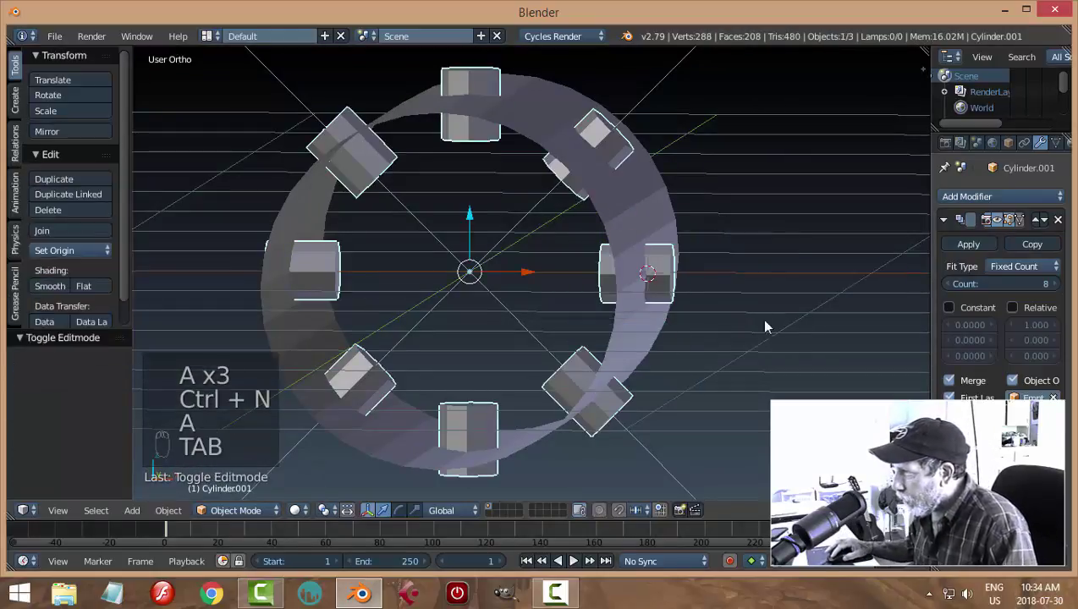
Step: Apply the tube's Array modifier, then cut the tube with the arrayed cylinders using an applied Boolean modifier
right_click(626, 195)
click(967, 244)
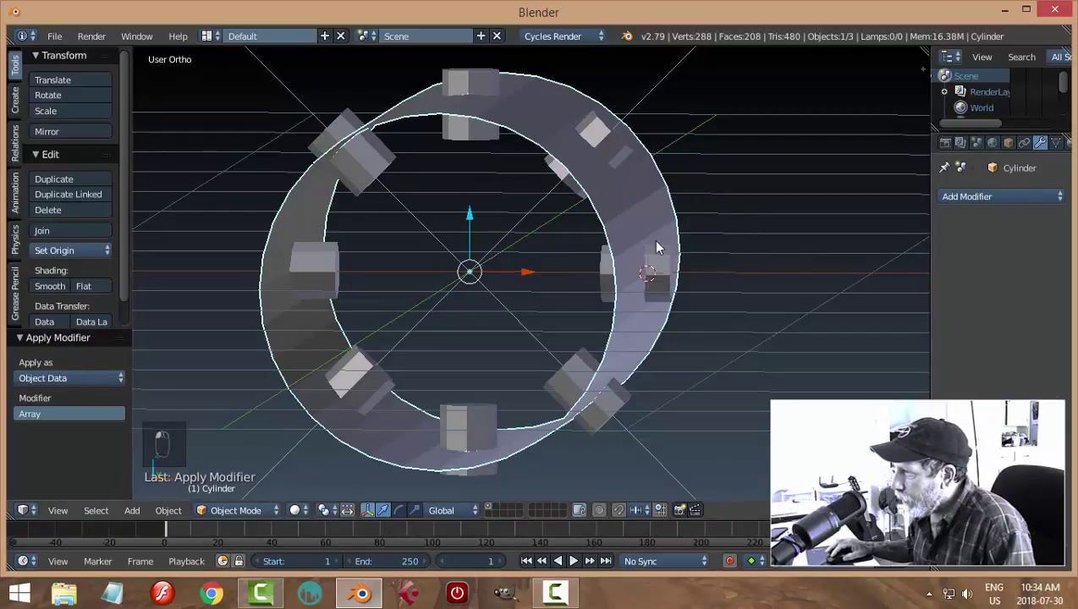
middle_drag(657, 247, 649, 271)
click(968, 200)
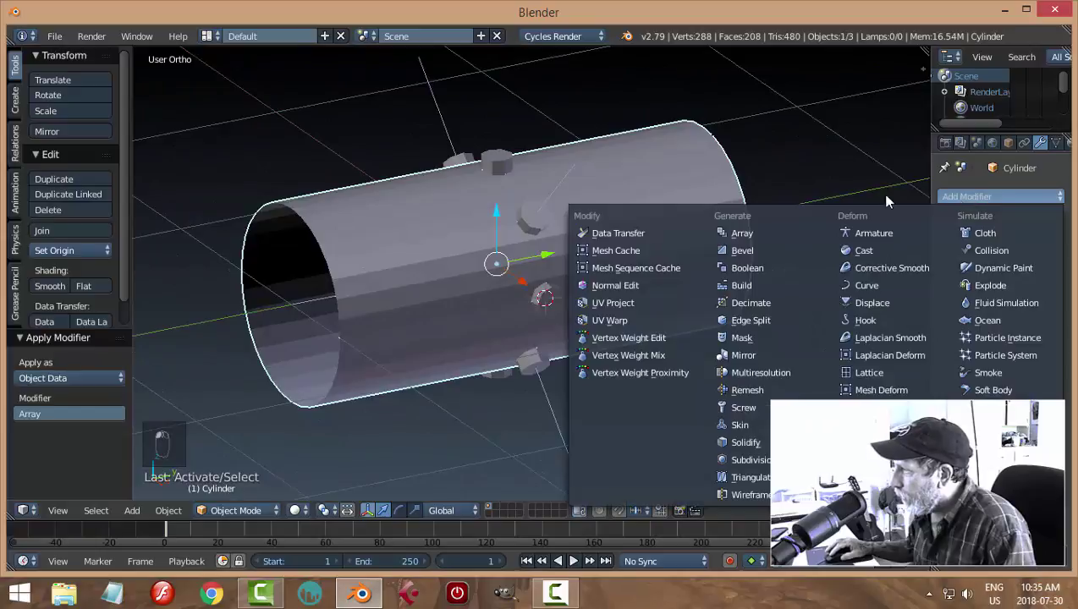
click(753, 264)
click(971, 284)
click(973, 230)
click(1055, 285)
click(535, 222)
click(960, 244)
Step: Delete the arrayed cylinder object used as the cutter
click(543, 220)
key(x)
click(543, 220)
Step: In face select mode, select the inner end cap of each of the tube's eight pockets and delete those faces
middle_drag(638, 264, 590, 317)
scroll(804, 230, up, 3)
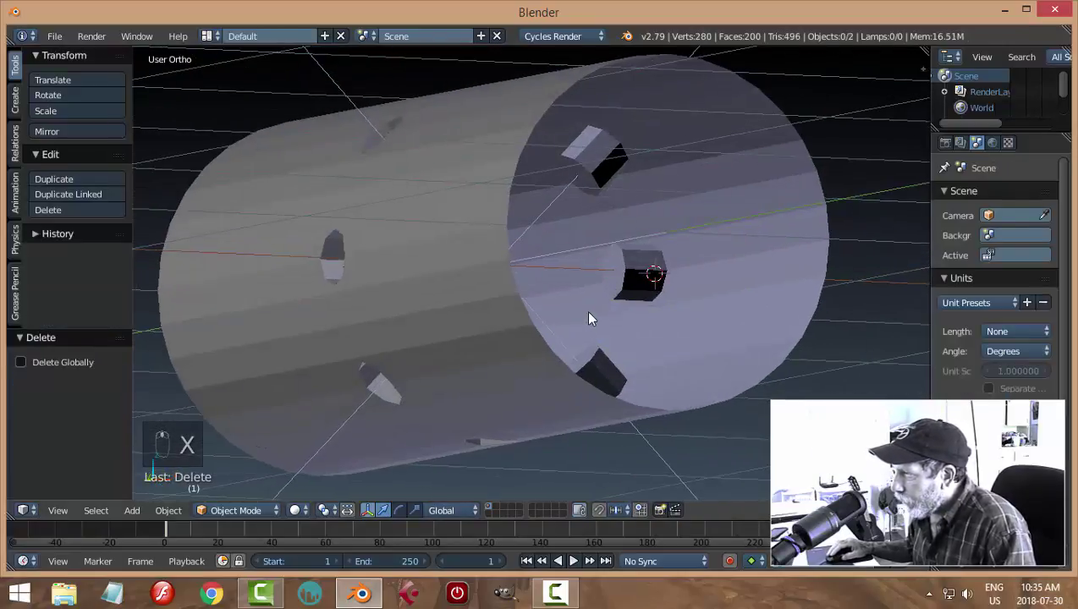
right_click(622, 273)
key(Tab)
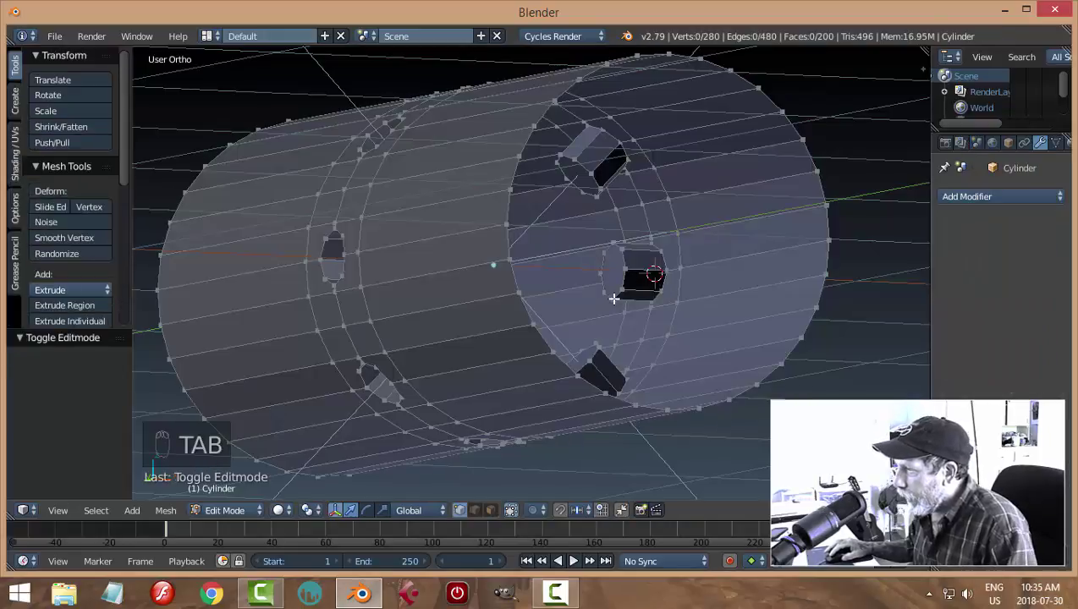
key(ctrl+Tab)
click(572, 314)
right_click(610, 270)
middle_drag(617, 279, 660, 382)
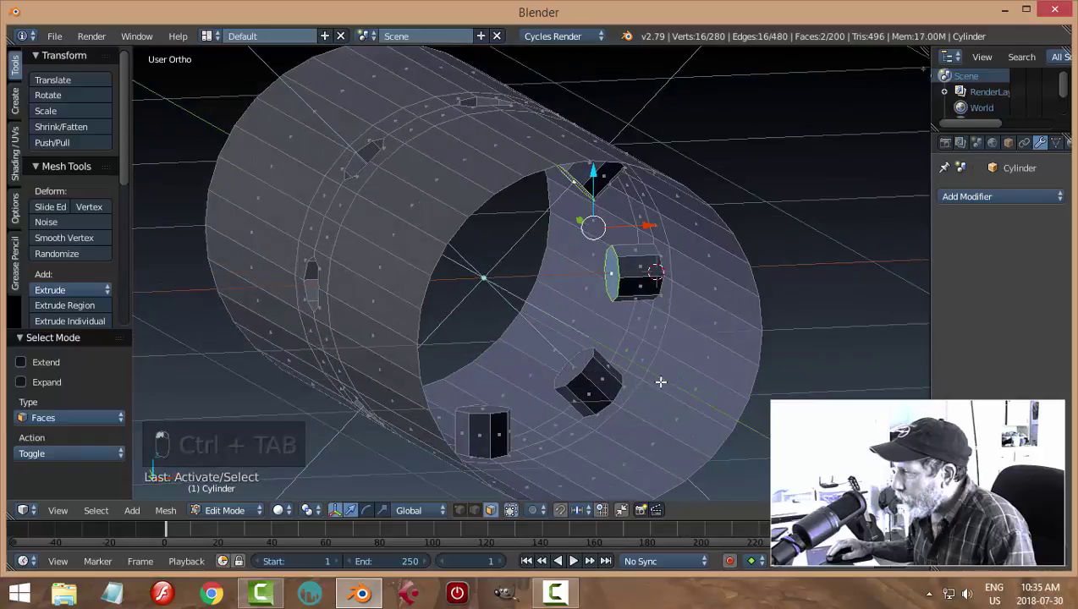
shift+right_click(581, 361)
middle_drag(581, 361, 465, 402)
shift+right_click(474, 405)
shift+right_click(361, 347)
shift+right_click(341, 256)
middle_drag(342, 250, 371, 195)
shift+right_click(370, 195)
shift+right_click(451, 141)
middle_drag(451, 142, 527, 287)
key(x)
click(583, 261)
Step: Switch to edge select mode and add one loop cut inside each of the first four holes, slid close to the outer rim
scroll(527, 277, up, 4)
key(ctrl+Tab)
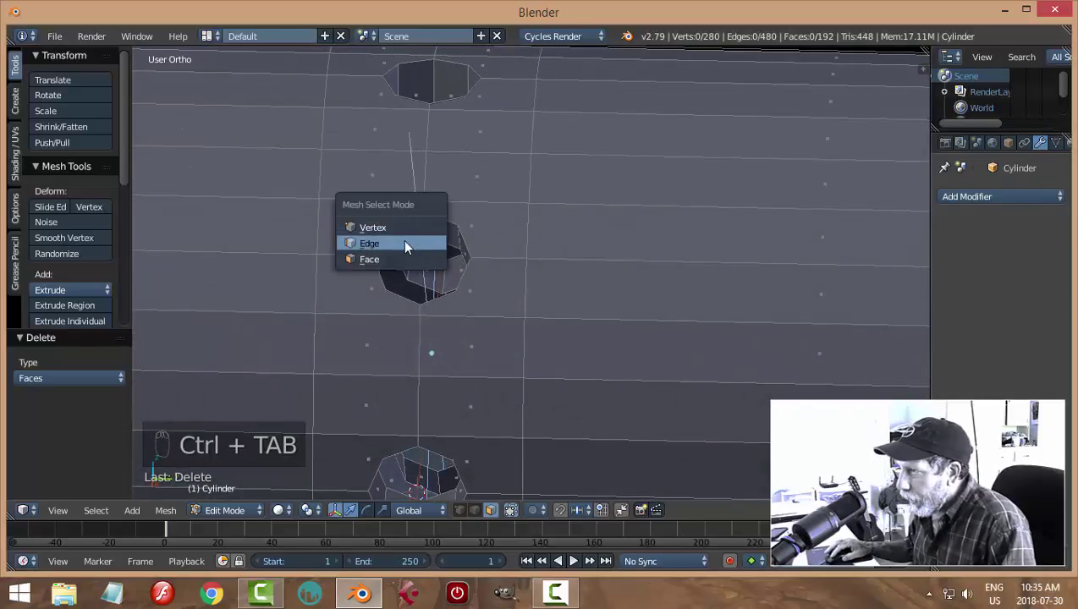
click(403, 240)
key(ctrl+r)
click(422, 224)
click(422, 222)
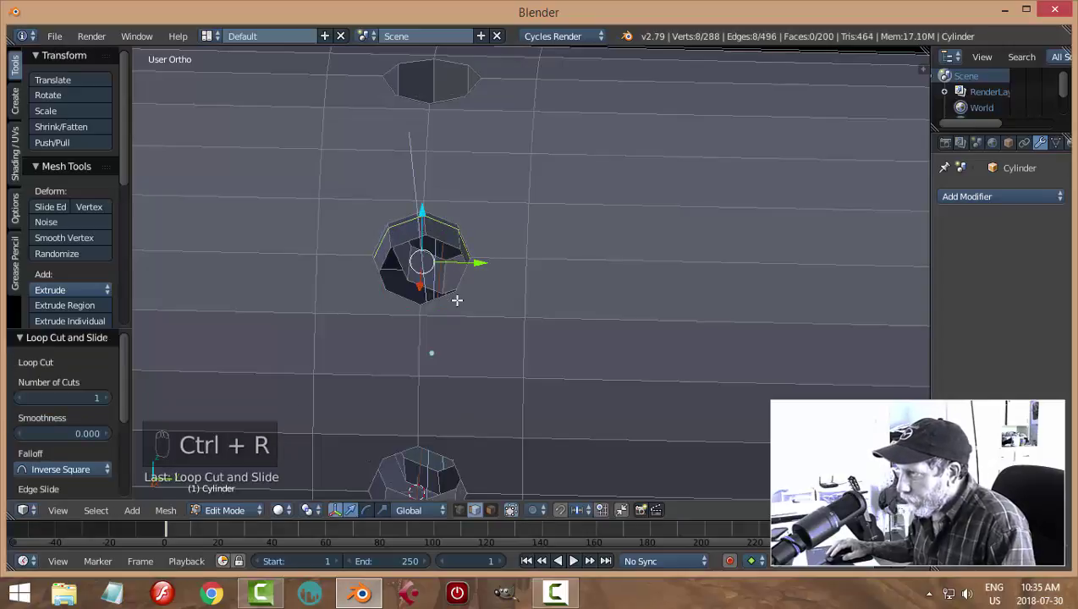
middle_drag(457, 300, 473, 228)
key(ctrl+r)
click(397, 173)
click(397, 176)
middle_drag(425, 188, 454, 226)
key(ctrl+r)
click(401, 188)
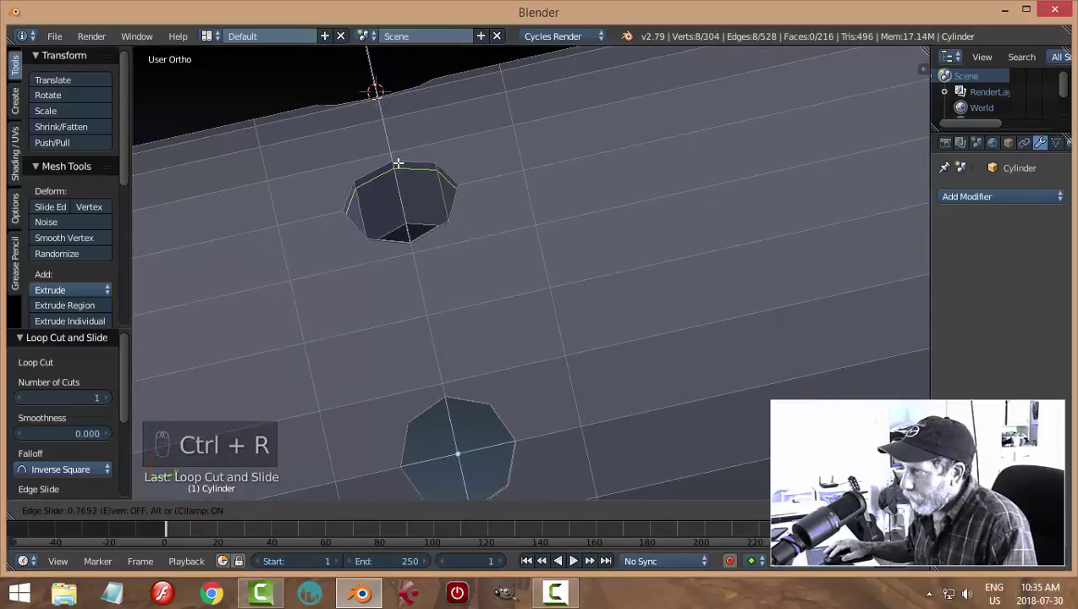
click(405, 209)
middle_drag(404, 209, 498, 334)
key(ctrl+r)
click(442, 264)
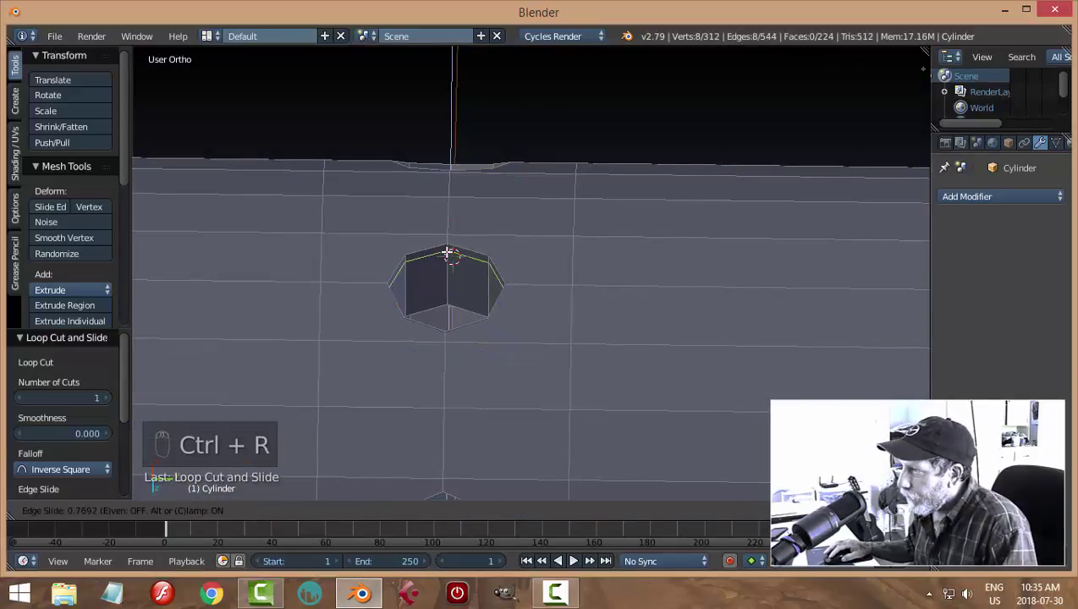
click(448, 252)
Step: Add a loop cut close to the outer rim inside each of the remaining four holes and clear the selection
middle_drag(501, 380, 491, 289)
middle_drag(538, 199, 445, 257)
key(ctrl+r)
click(447, 227)
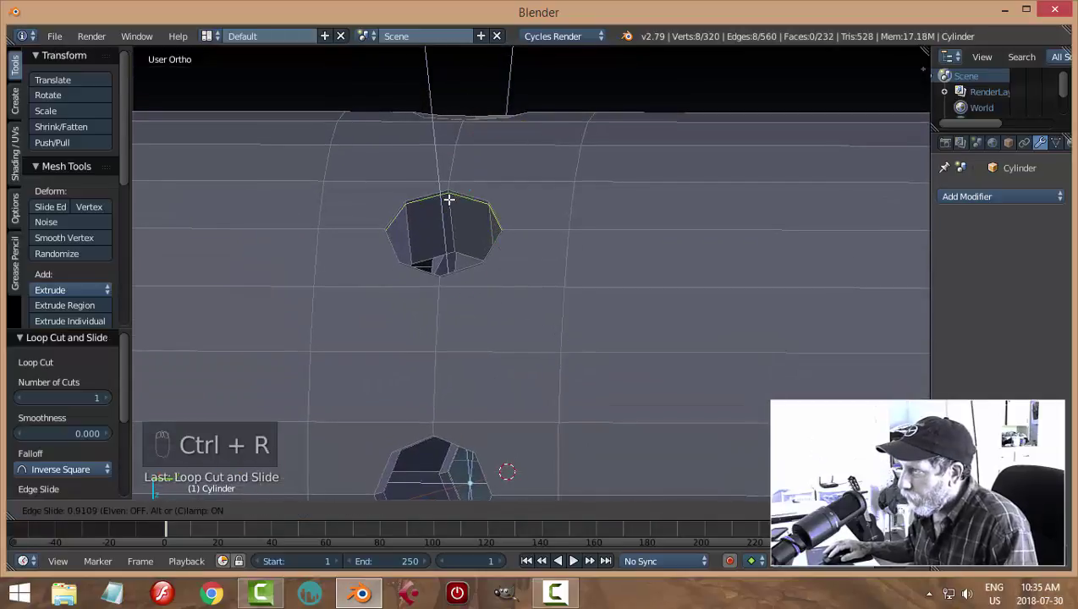
click(450, 198)
middle_drag(518, 348, 503, 185)
key(ctrl+r)
click(497, 178)
click(496, 161)
middle_drag(536, 349, 517, 221)
key(ctrl+r)
click(520, 215)
click(522, 198)
middle_drag(609, 361, 397, 195)
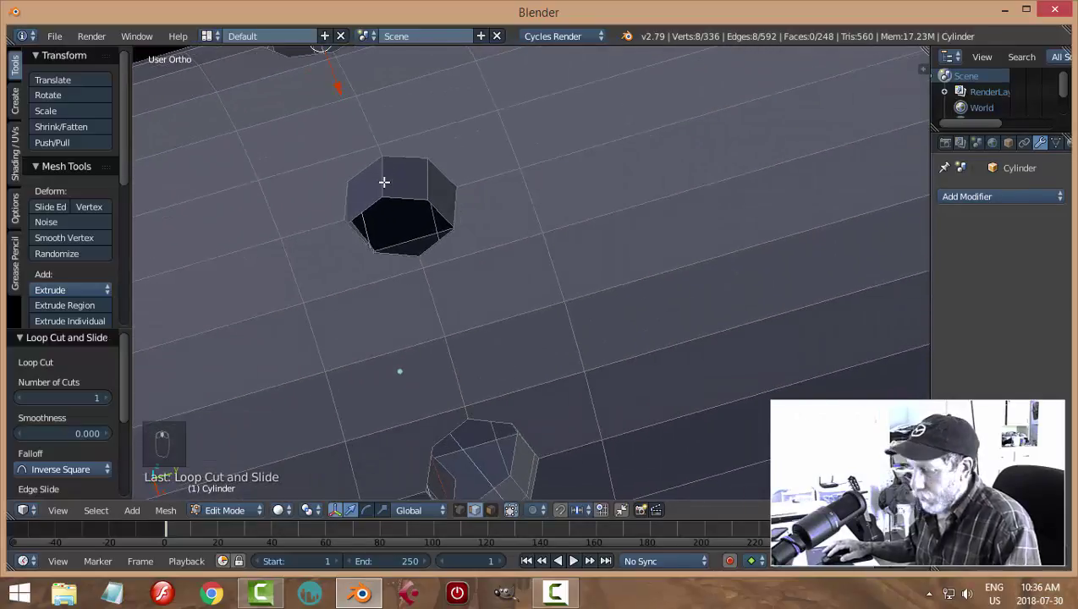
key(ctrl+r)
click(384, 176)
click(457, 193)
key(a)
Step: Delete the vertices of the edge loops at both ends of the tube, leaving a narrow ring around the holes
scroll(507, 203, down, 5)
middle_drag(530, 205, 605, 265)
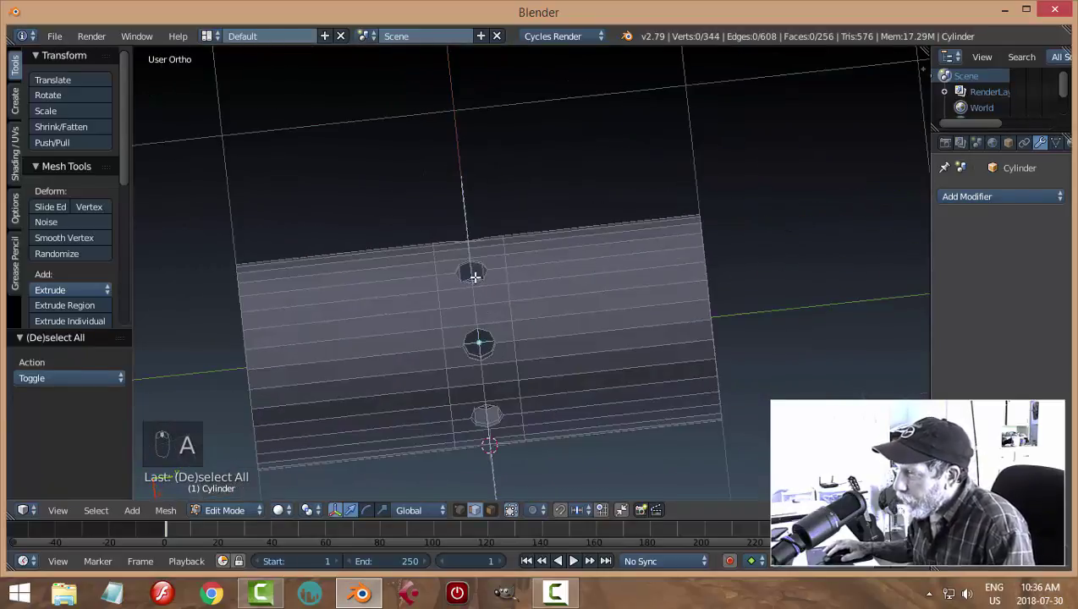
alt+right_click(709, 303)
middle_drag(709, 370, 691, 348)
key(x)
click(686, 339)
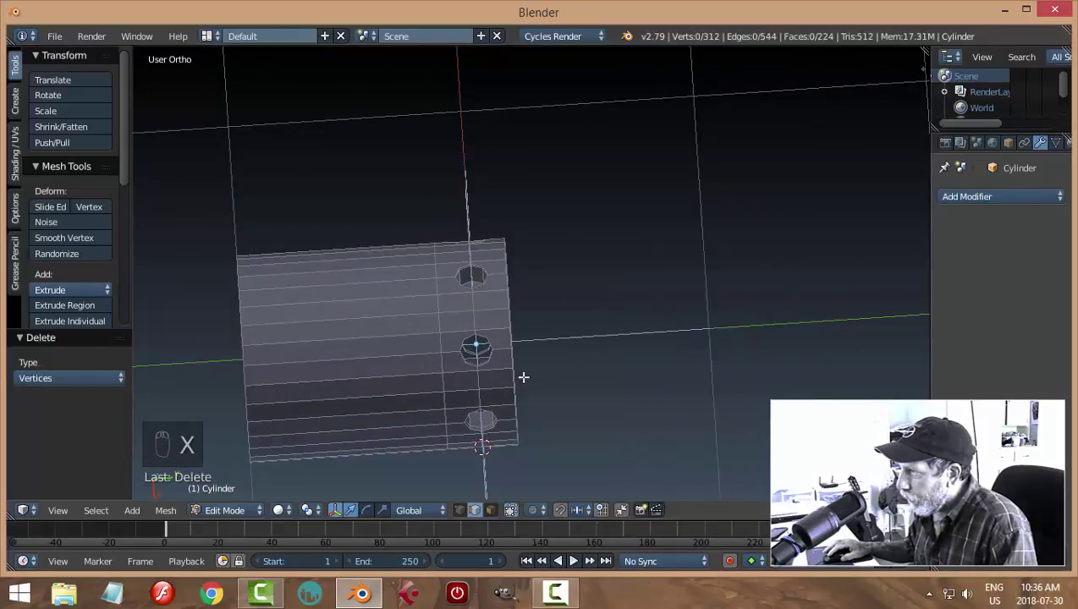
alt+right_click(242, 314)
key(x)
click(356, 359)
key(a)
Step: Return to Object Mode, give the ring a Subdivision Surface modifier with 2 view subdivisions and shade it smooth
middle_drag(613, 361, 638, 266)
key(Tab)
key(KP_Decimal)
key(a)
key(a)
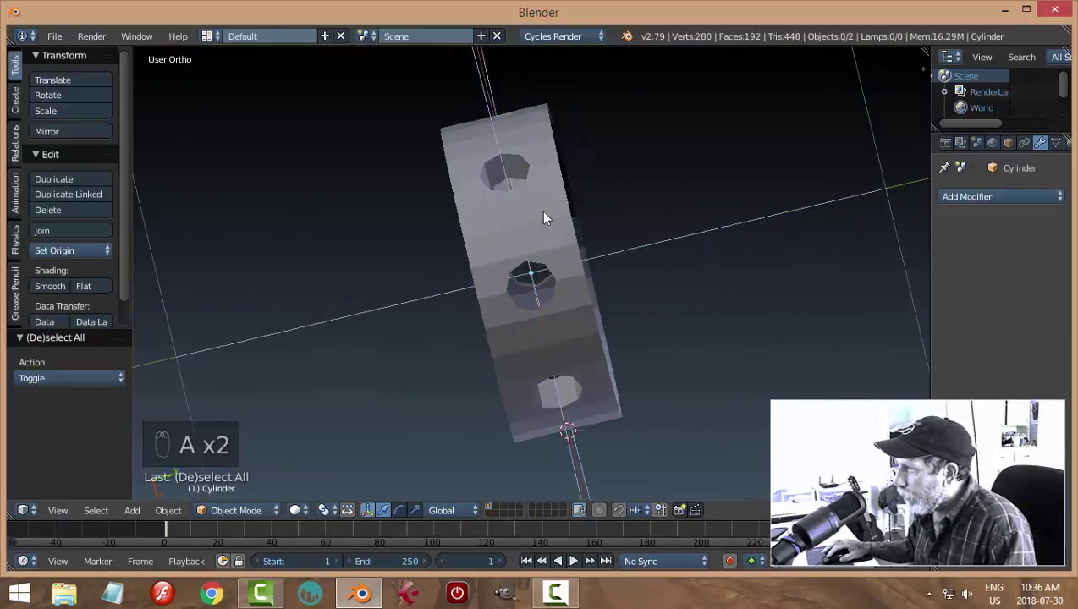
right_click(536, 218)
click(1006, 196)
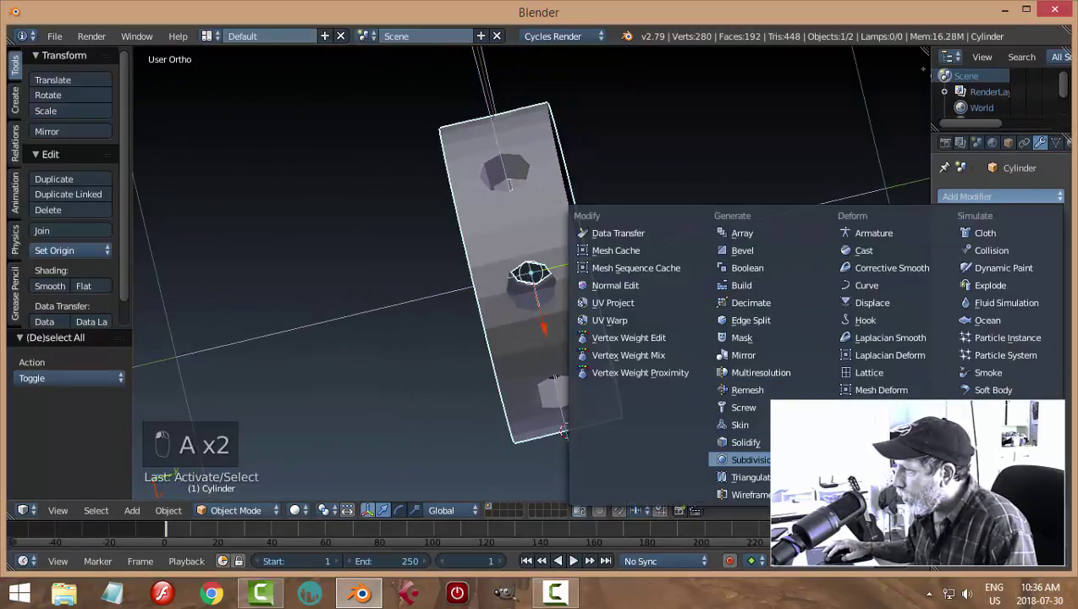
click(734, 457)
click(986, 301)
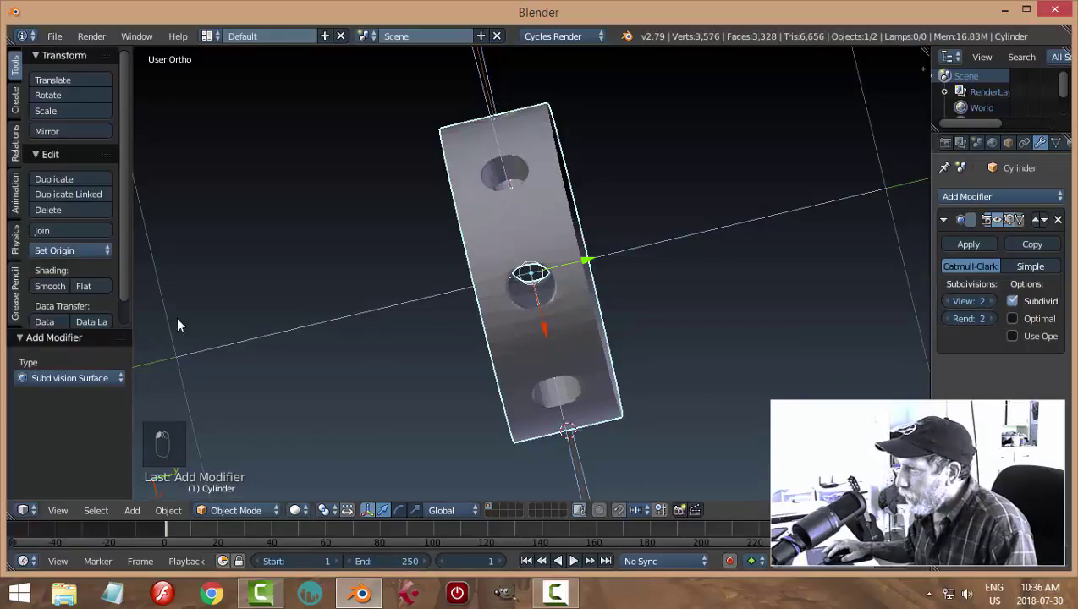
click(62, 285)
Step: In vertex select mode, connect the first hole's two upper diagonal vertices to the nearest vertices on the ring's borders
middle_drag(658, 343, 651, 228)
scroll(711, 233, up, 4)
middle_drag(764, 231, 598, 299)
key(Tab)
click(679, 283)
middle_drag(560, 238, 563, 248)
key(ctrl+Tab)
click(541, 231)
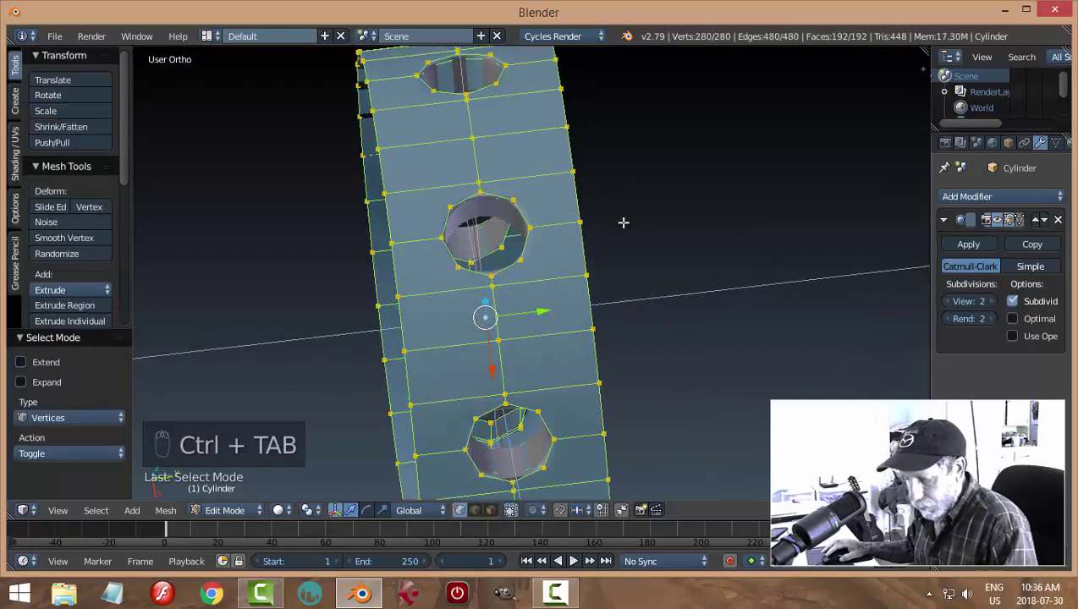
key(a)
right_click(513, 199)
shift+right_click(569, 170)
key(j)
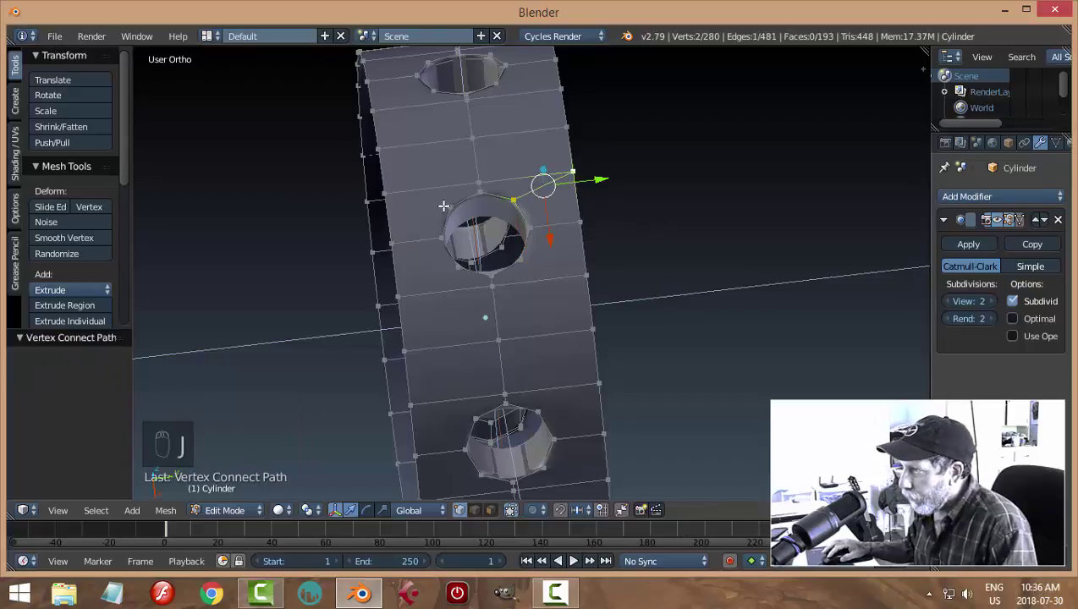
right_click(447, 207)
shift+right_click(385, 194)
key(j)
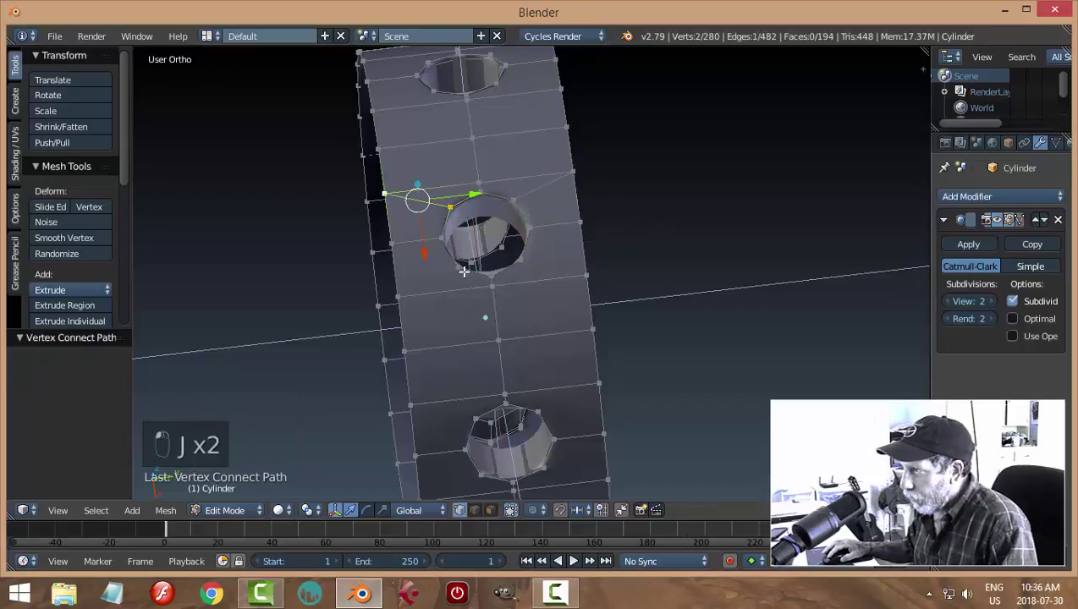
Step: Connect the first hole's two lower diagonal vertices to the adjacent vertices on the ring's borders
right_click(462, 269)
shift+right_click(400, 296)
key(j)
right_click(519, 260)
shift+right_click(585, 275)
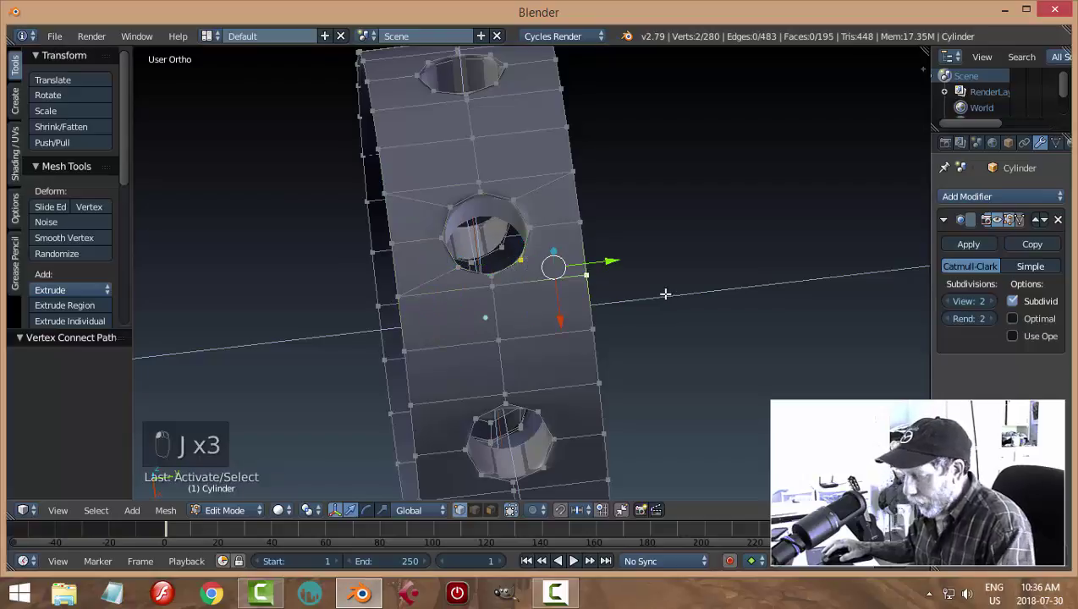
key(j)
Step: Connect all four diagonal vertices of the next hole down to the adjacent vertices on the ring's borders
middle_drag(575, 371, 544, 291)
right_click(530, 292)
shift+right_click(589, 264)
key(j)
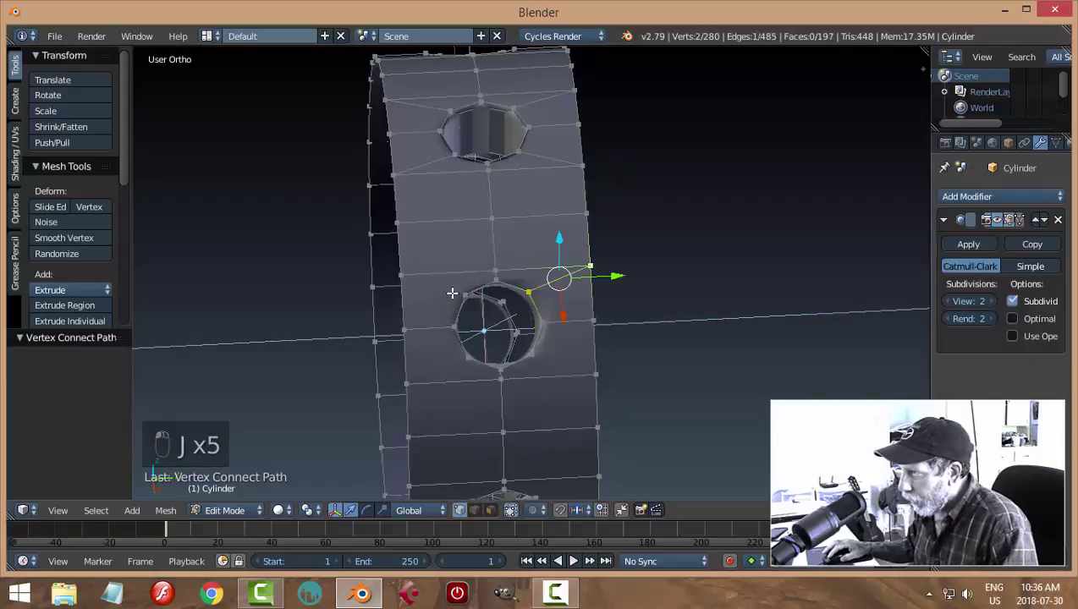
right_click(453, 293)
shift+right_click(406, 273)
key(j)
right_click(468, 357)
shift+right_click(406, 383)
key(j)
right_click(530, 354)
shift+right_click(596, 374)
key(j)
Step: Connect the third hole's two upper diagonal vertices to the nearest vertices on the ring's borders
middle_drag(647, 379, 536, 345)
right_click(481, 330)
shift+right_click(534, 310)
key(j)
right_click(415, 329)
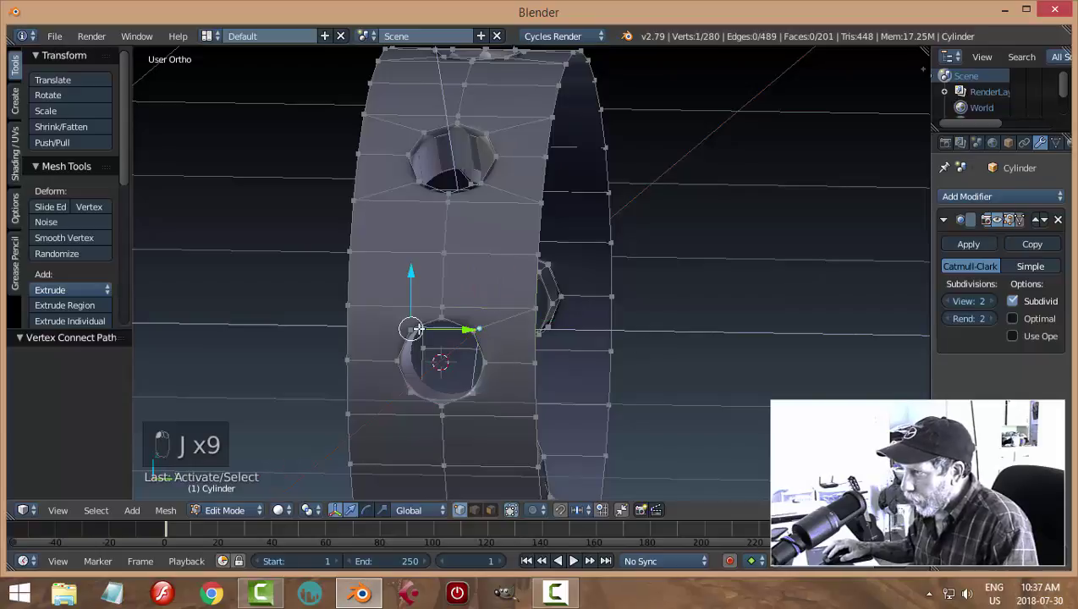
shift+right_click(348, 306)
key(j)
Step: Connect the third hole's two lower diagonal vertices to the adjacent vertices on the ring's borders
right_click(408, 393)
shift+right_click(347, 413)
key(j)
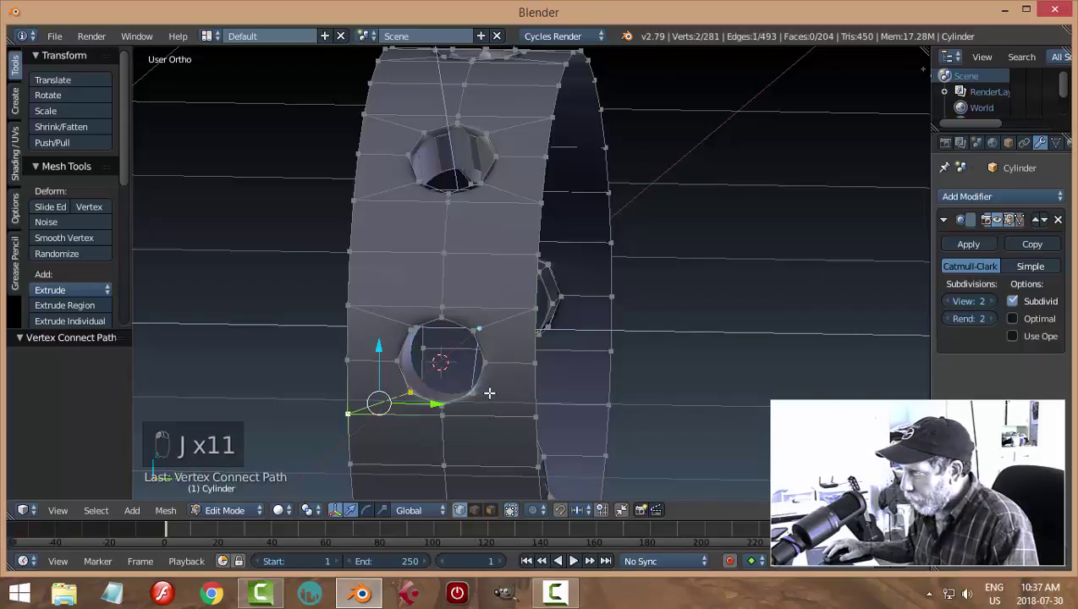
right_click(481, 393)
shift+right_click(533, 415)
key(j)
Step: Connect the fourth hole's two upper diagonal vertices to the nearest vertices on the ring's borders
middle_drag(542, 430, 505, 385)
right_click(464, 360)
shift+right_click(525, 329)
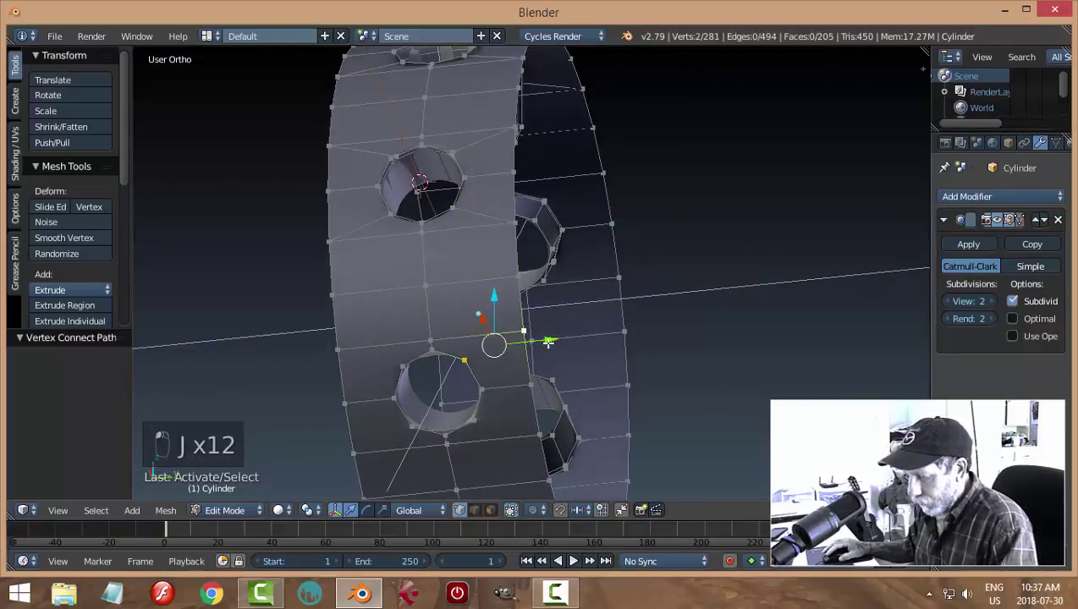
key(j)
right_click(400, 366)
shift+right_click(339, 351)
key(j)
Step: Connect the fourth hole's two lower diagonal vertices to the adjacent vertices on the ring's borders
right_click(409, 438)
shift+right_click(357, 451)
key(j)
right_click(475, 422)
shift+right_click(537, 433)
key(j)
Step: Connect the fifth hole's two upper diagonal vertices to the nearest vertices on the ring's borders
middle_drag(586, 423, 478, 330)
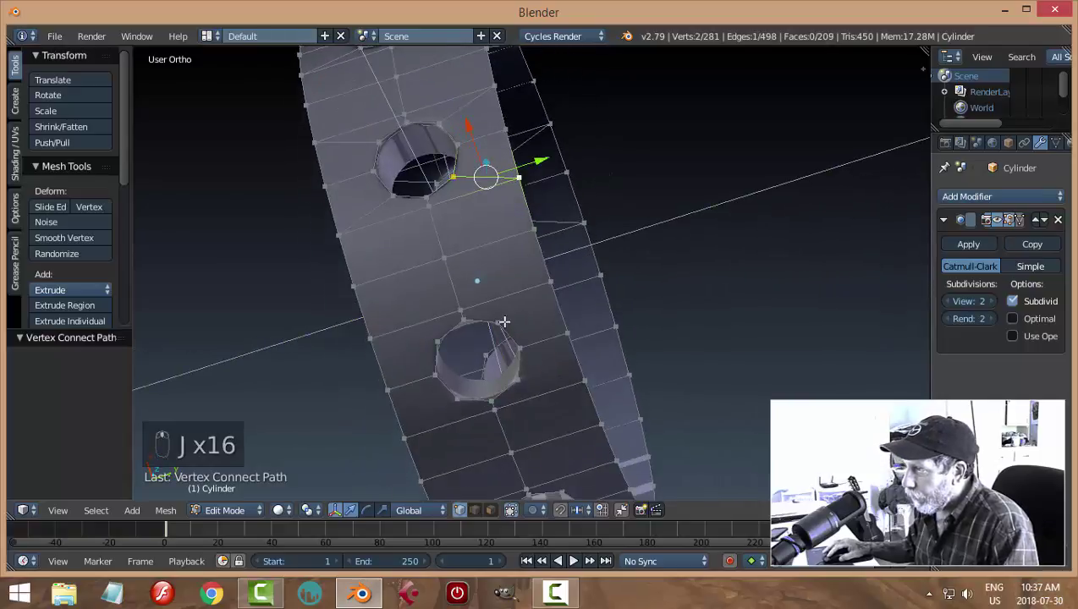
right_click(499, 322)
shift+right_click(549, 284)
key(j)
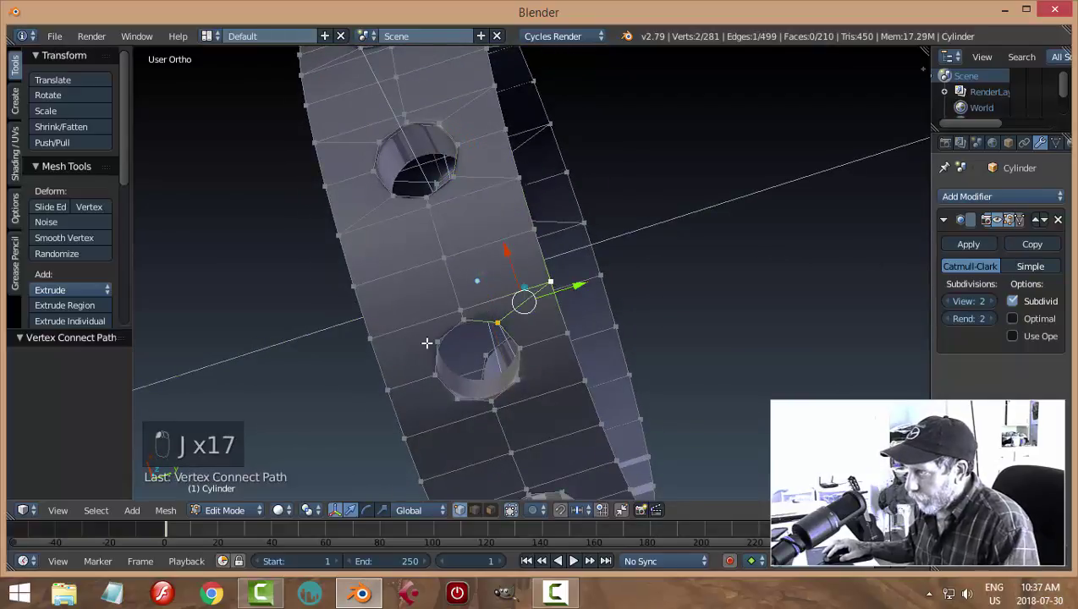
right_click(427, 342)
shift+right_click(376, 339)
key(j)
Step: Connect the fifth hole's two lower diagonal vertices to the adjacent vertices on the ring's borders
right_click(455, 400)
shift+right_click(407, 438)
key(j)
right_click(559, 373)
shift+right_click(580, 378)
key(j)
Step: Connect the sixth hole's two upper diagonal vertices to the nearest vertices on the ring's borders
middle_drag(517, 414, 584, 279)
right_click(588, 265)
shift+right_click(635, 220)
key(j)
right_click(532, 298)
shift+right_click(431, 296)
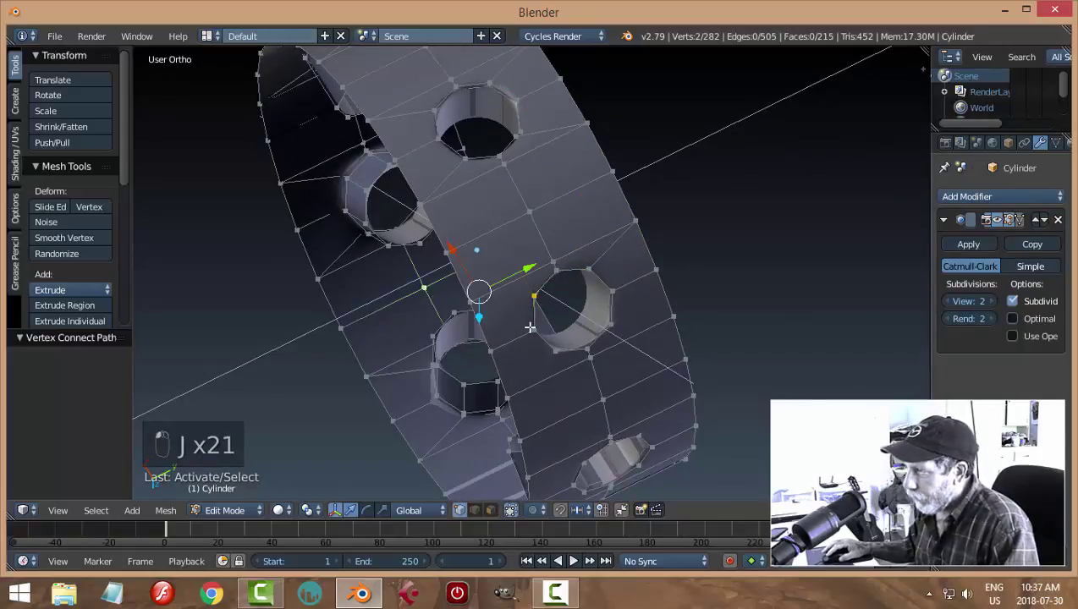
key(a)
right_click(533, 296)
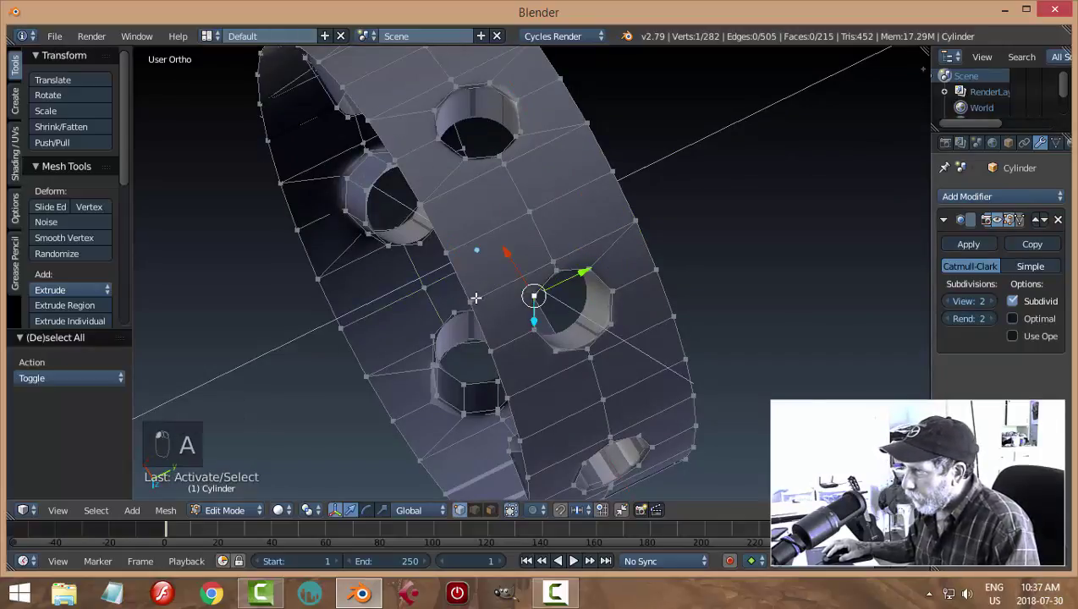
shift+right_click(469, 301)
key(j)
Step: Connect the sixth hole's two lower diagonal vertices to the adjacent vertices on the ring's borders
right_click(551, 348)
shift+right_click(506, 398)
key(j)
right_click(612, 321)
shift+right_click(667, 315)
key(j)
Step: Connect the seventh hole's two upper diagonal vertices to the nearest vertices on the ring's borders
middle_drag(669, 396, 602, 258)
right_click(499, 135)
shift+right_click(562, 115)
key(j)
right_click(426, 136)
shift+right_click(377, 113)
key(j)
key(j)
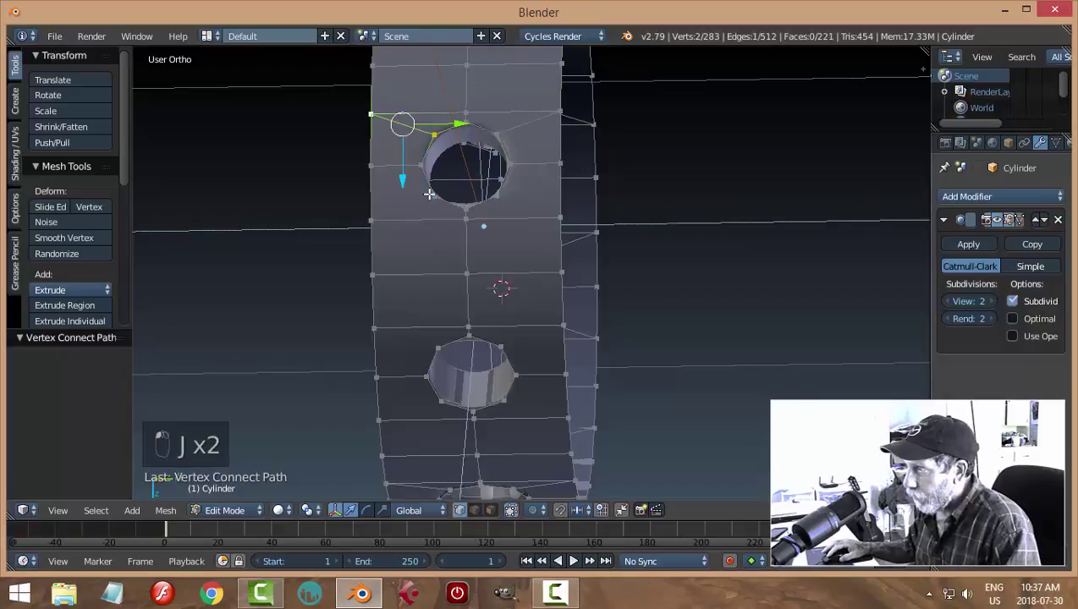
Step: Connect the seventh hole's two lower diagonal vertices to the adjacent vertices on the ring's borders
right_click(431, 194)
shift+right_click(371, 221)
key(j)
right_click(498, 196)
shift+right_click(556, 217)
key(j)
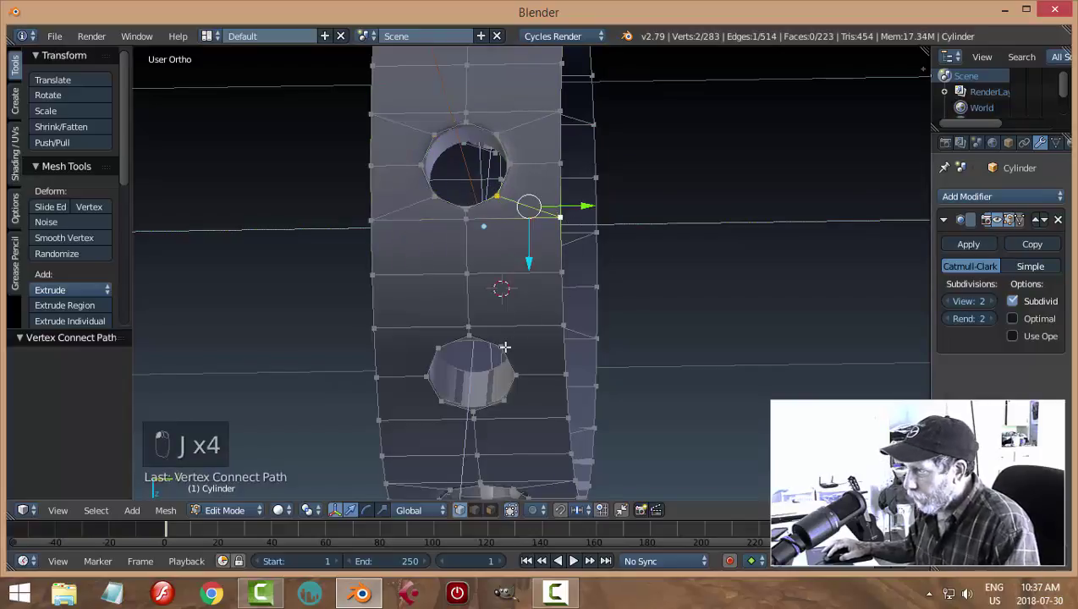
Step: Connect the last hole's two upper diagonal vertices to the nearest vertices on the ring's borders
right_click(504, 346)
shift+right_click(563, 325)
key(j)
right_click(438, 347)
shift+right_click(392, 335)
key(j)
Step: Connect the last hole's two lower diagonal vertices to the ring's borders, deselect everything and return to Object Mode
right_click(442, 401)
shift+right_click(382, 420)
key(j)
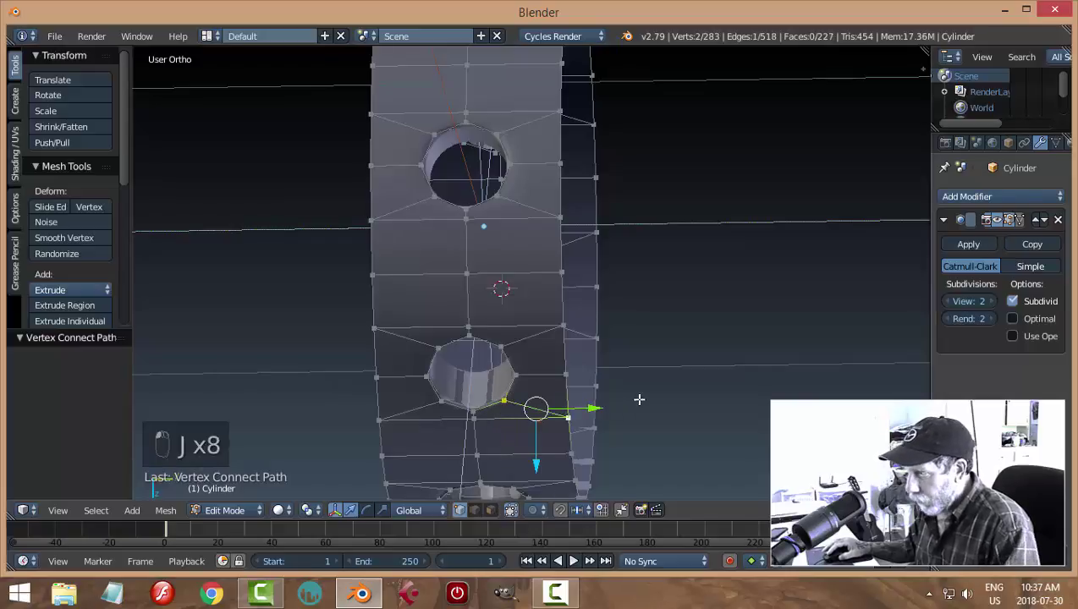
key(a)
key(Tab)
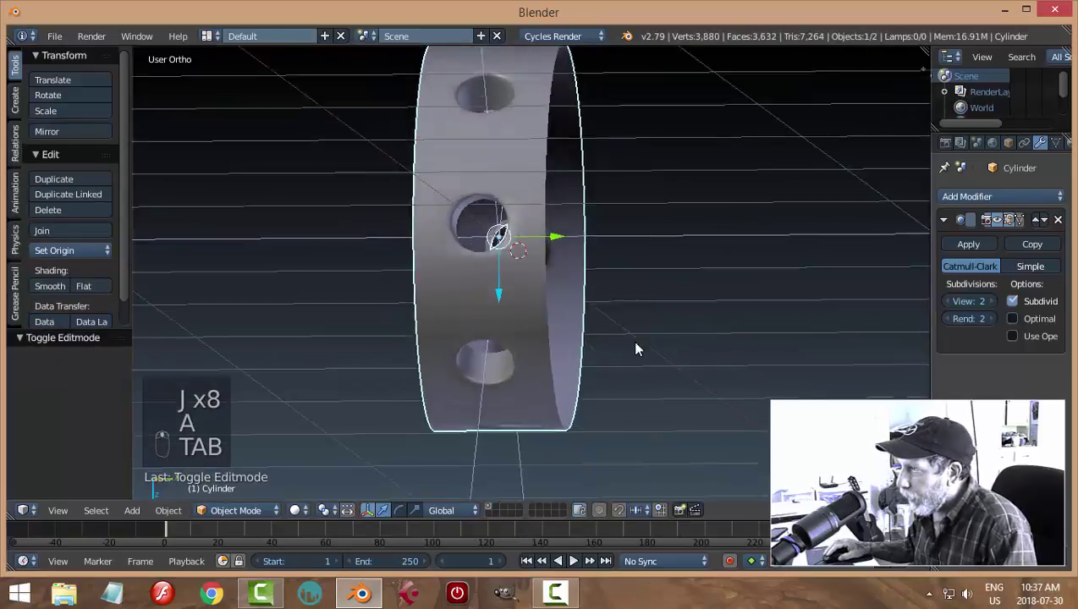
Step: In the right orthographic view, select the whole ring mesh in Edit Mode with wireframe display and enable vertex snapping
middle_drag(636, 349, 630, 306)
scroll(631, 306, down, 2)
key(KP_3)
shift+middle_drag(636, 306, 537, 302)
key(Tab)
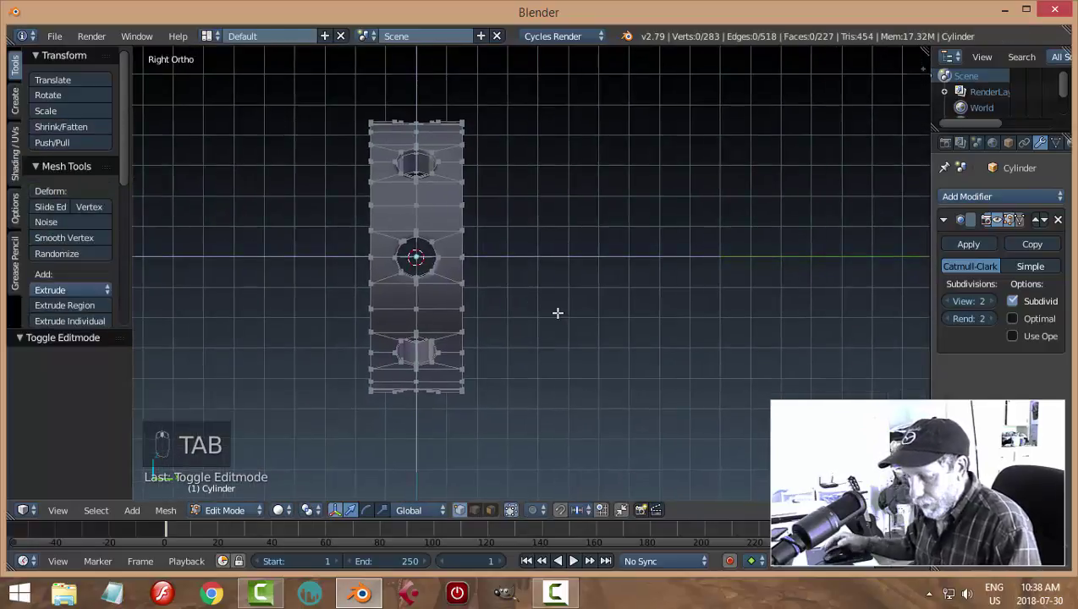
key(z)
key(a)
scroll(555, 356, down, 2)
click(539, 510)
click(560, 510)
click(575, 475)
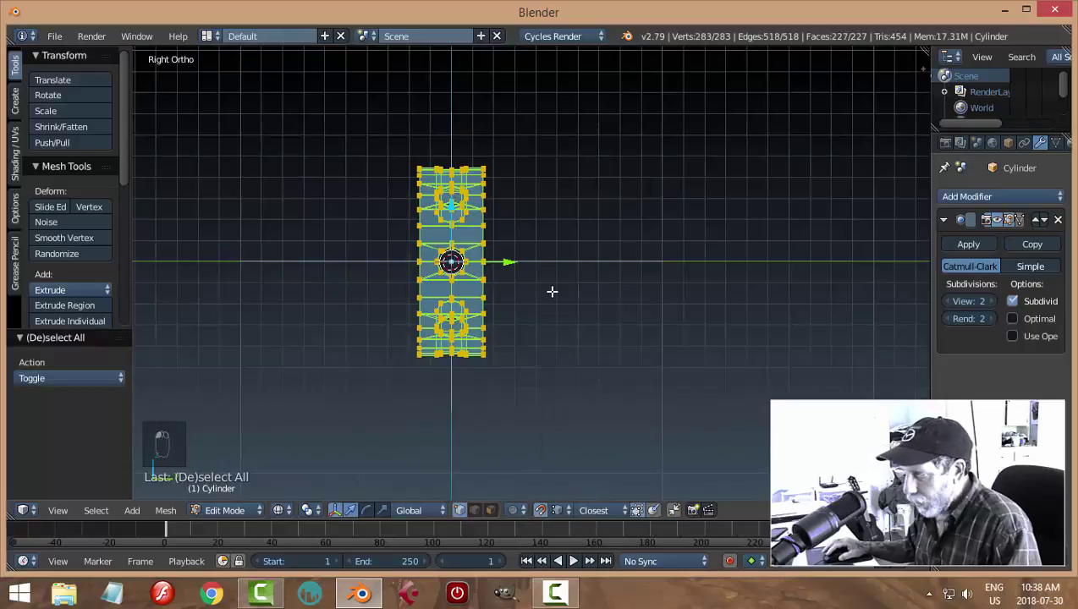
Step: Duplicate the ring mesh and snap the copy along Y flush against the original ring's edge
key(shift+d)
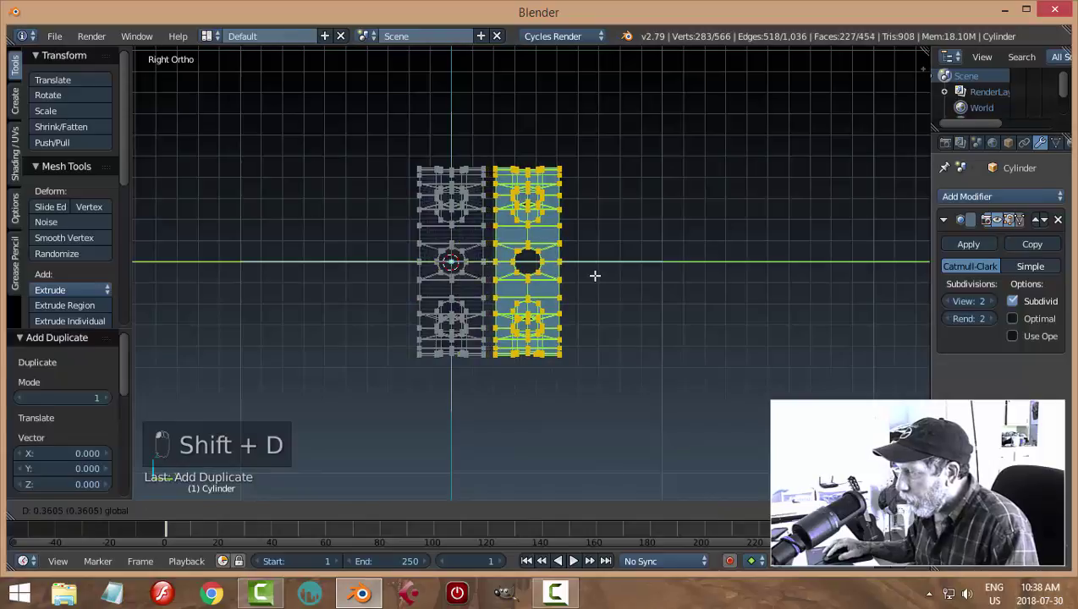
click(588, 284)
scroll(598, 292, up, 2)
key(g)
key(y)
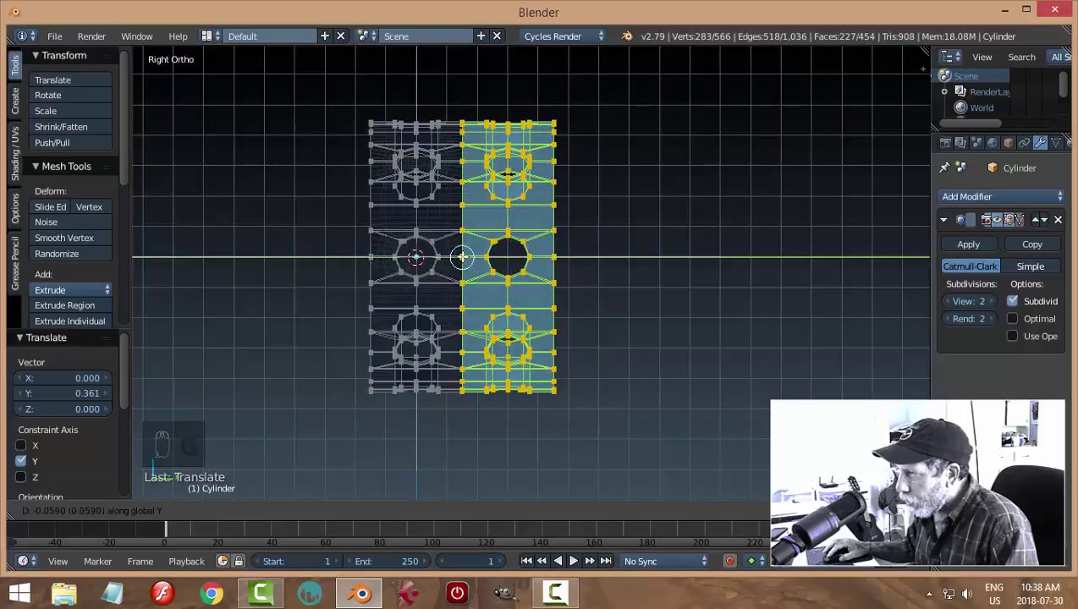
click(462, 257)
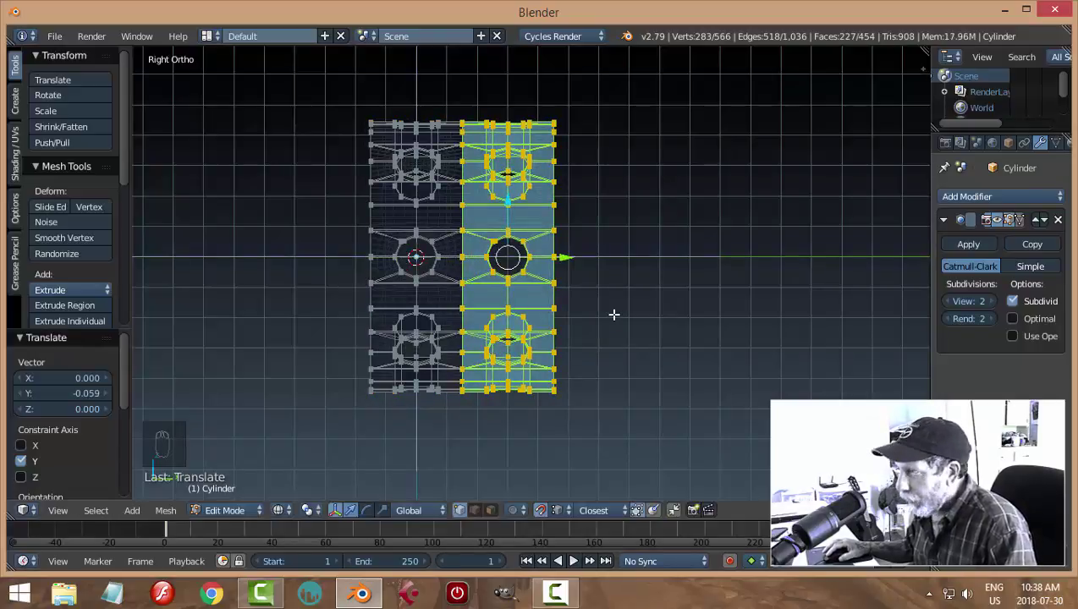
Step: Duplicate both rings together and snap the copied pair along Y against the end of the first pair
key(a)
key(a)
key(shift+d)
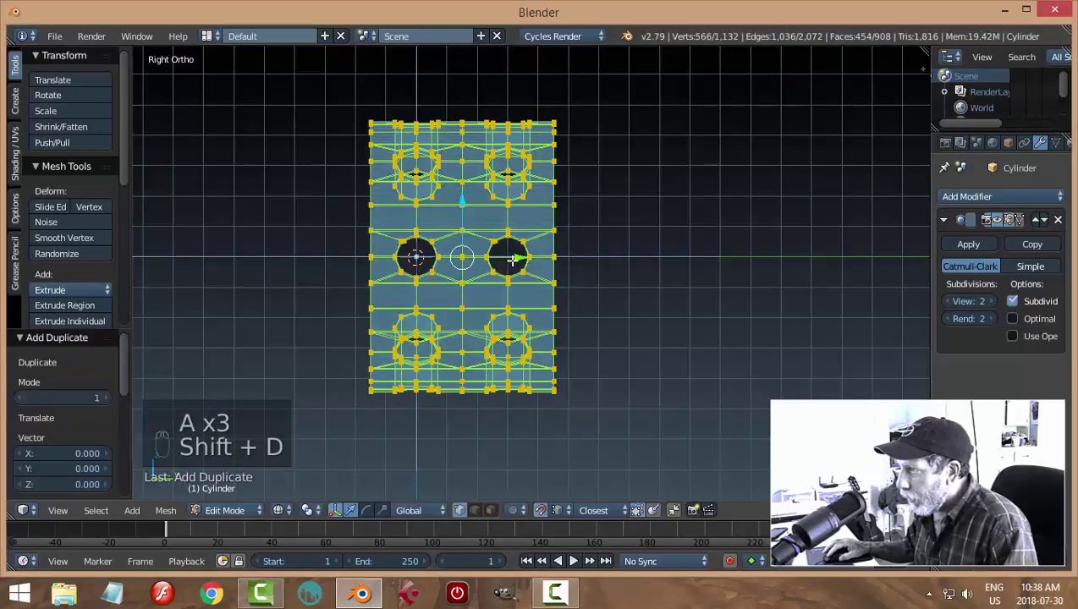
click(719, 288)
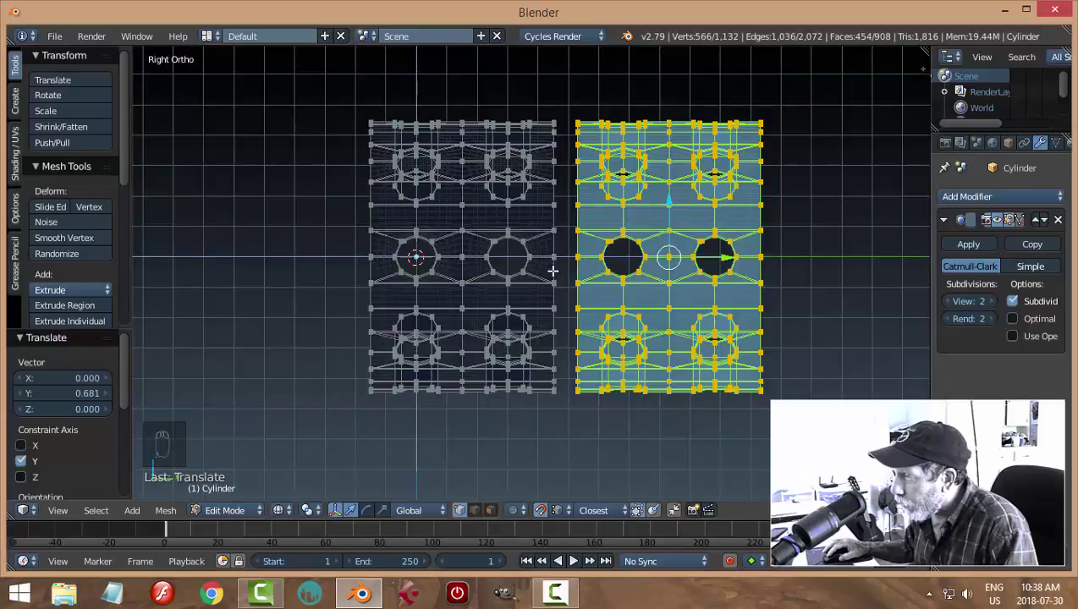
key(g)
key(y)
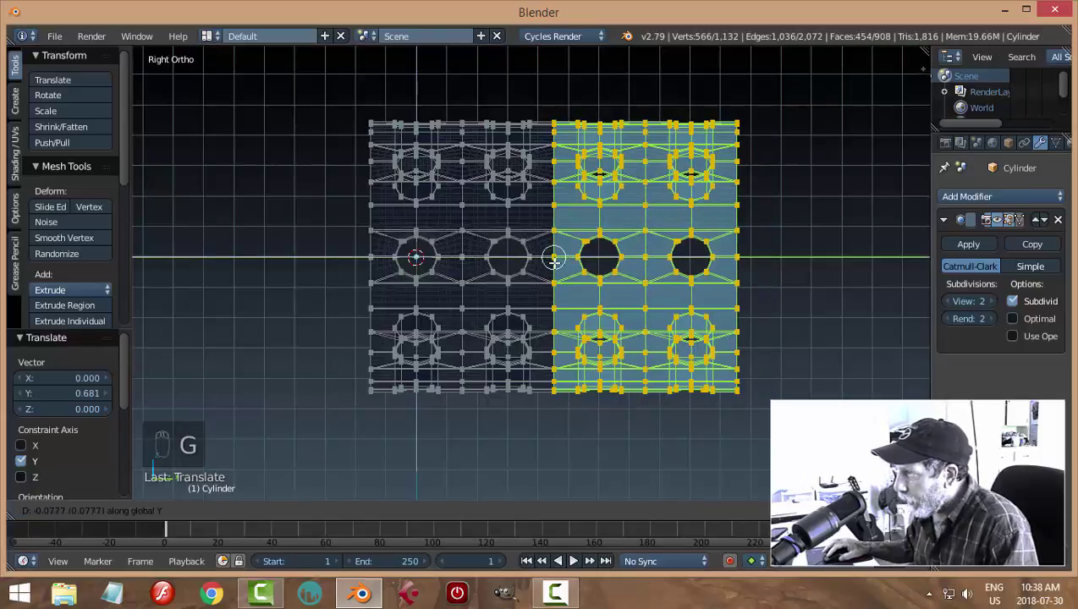
click(552, 260)
Step: Merge the overlapping seam vertices of all four rings with Remove Doubles, then deselect everything
key(a)
key(a)
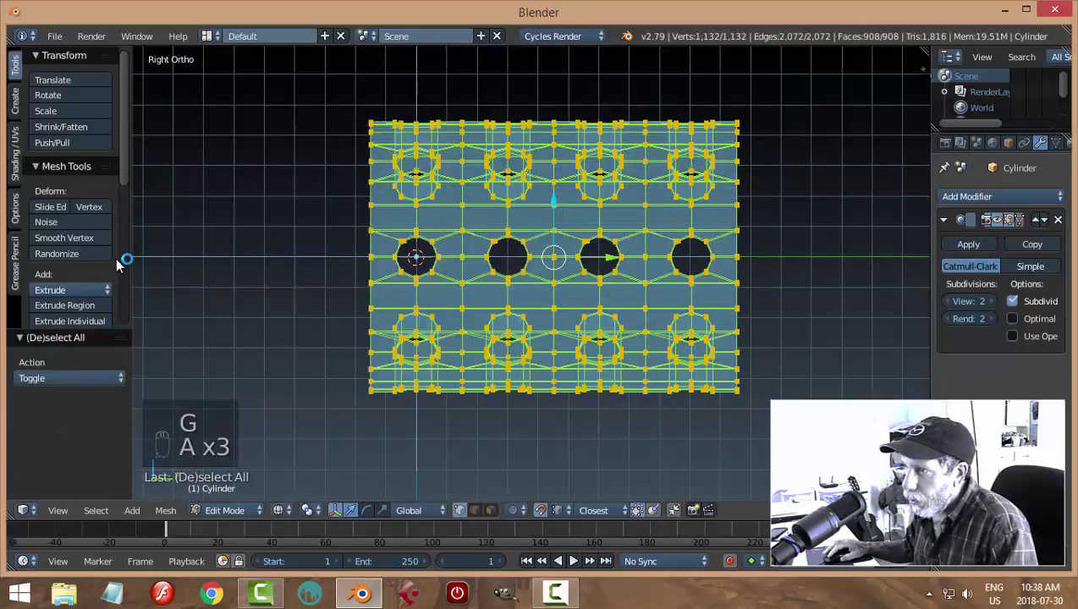
scroll(118, 264, down, 8)
click(79, 259)
key(a)
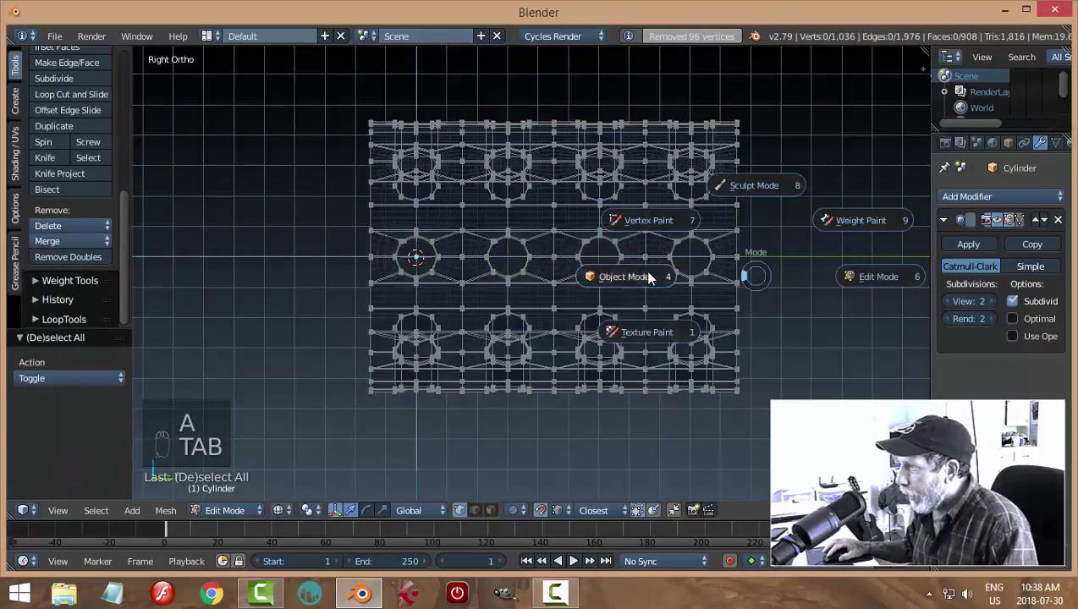
Step: Switch to solid shading and, in Edit Mode with edge selection, select the edge loop at the tube's near open end
click(624, 274)
key(z)
click(713, 379)
middle_drag(712, 378, 572, 241)
key(Tab)
click(669, 291)
key(ctrl+Tab)
click(617, 285)
alt+right_click(561, 238)
Step: Extrude the end loop inward by scaling to about 0.90, then extrude and scale it inward again to narrow the opening
key(s)
key(e)
key(s)
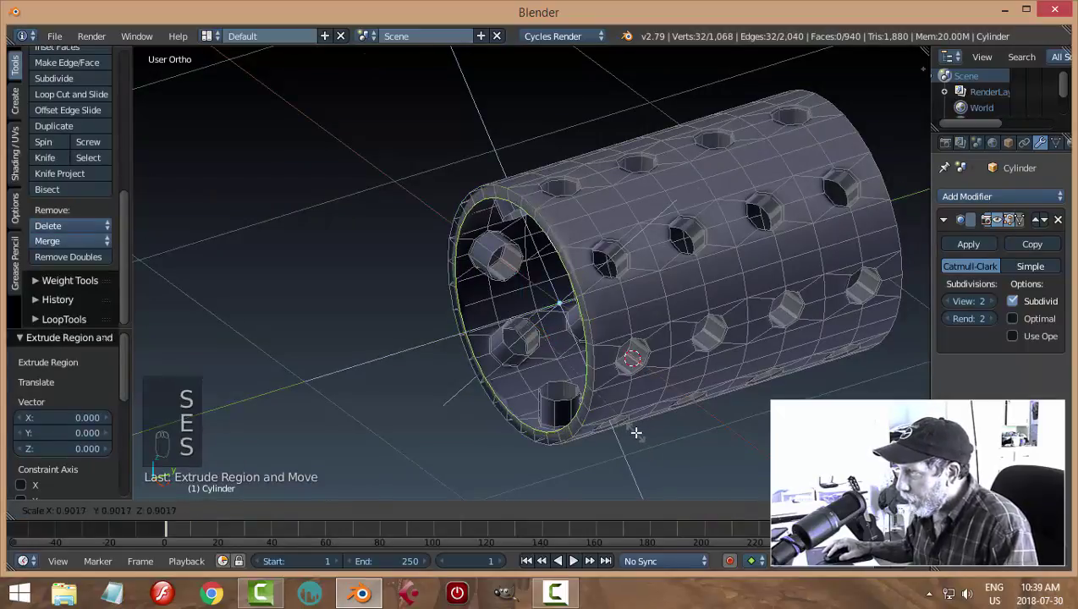
click(635, 432)
key(e)
key(s)
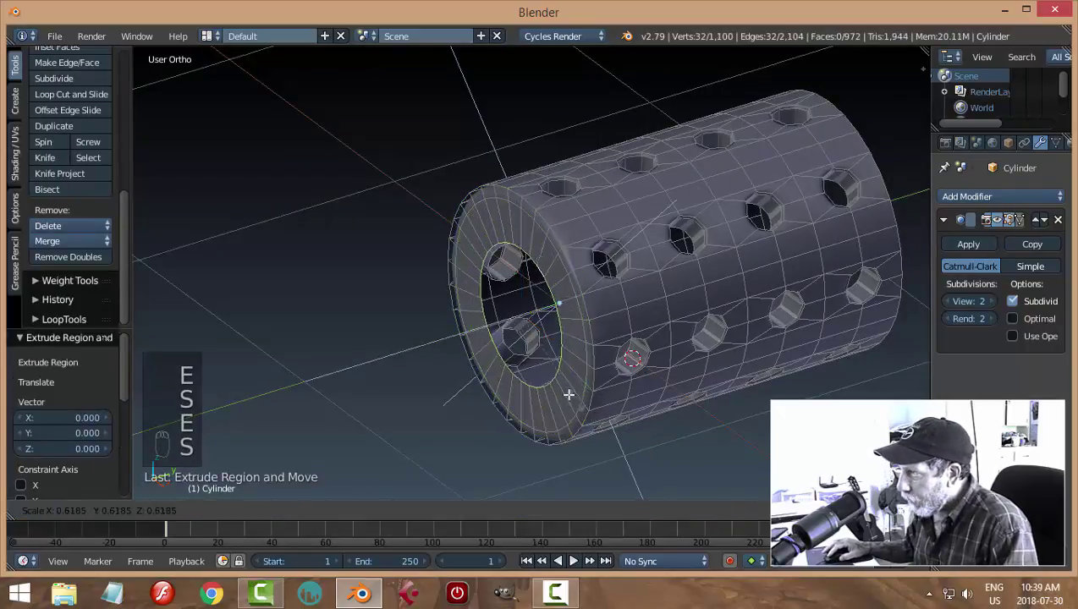
click(616, 388)
Step: Extrude the opening's loop twice in place and move the newest loop outward along Y to form a neck
key(e)
right_click(537, 306)
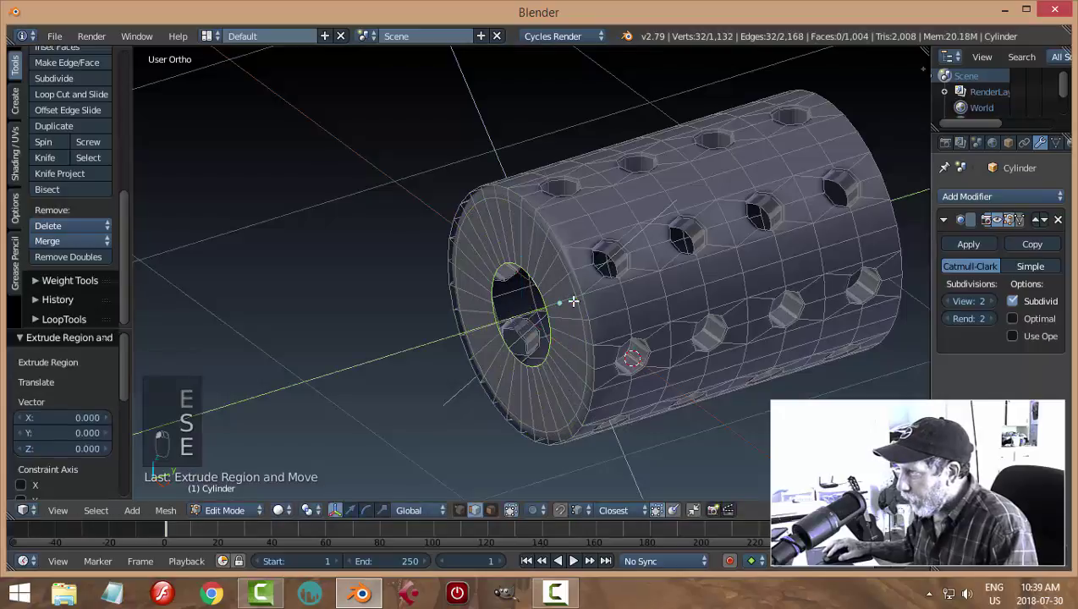
key(e)
right_click(579, 309)
drag(563, 302, 501, 323)
Step: Extrude the neck's end loop inward twice by scaling to leave a smaller opening
key(e)
right_click(612, 359)
key(s)
click(603, 352)
key(e)
right_click(575, 347)
key(s)
click(523, 348)
Step: Extrude the smaller opening's loop and move it outward along Y to form a narrower pipe
key(e)
right_click(521, 349)
drag(499, 337, 423, 346)
right_click(499, 329)
Step: Extrude the pipe's end loop in place, then scale it inward to about 0.84, extrude again and scale to about 0.61
key(e)
right_click(498, 329)
key(e)
right_click(549, 389)
key(s)
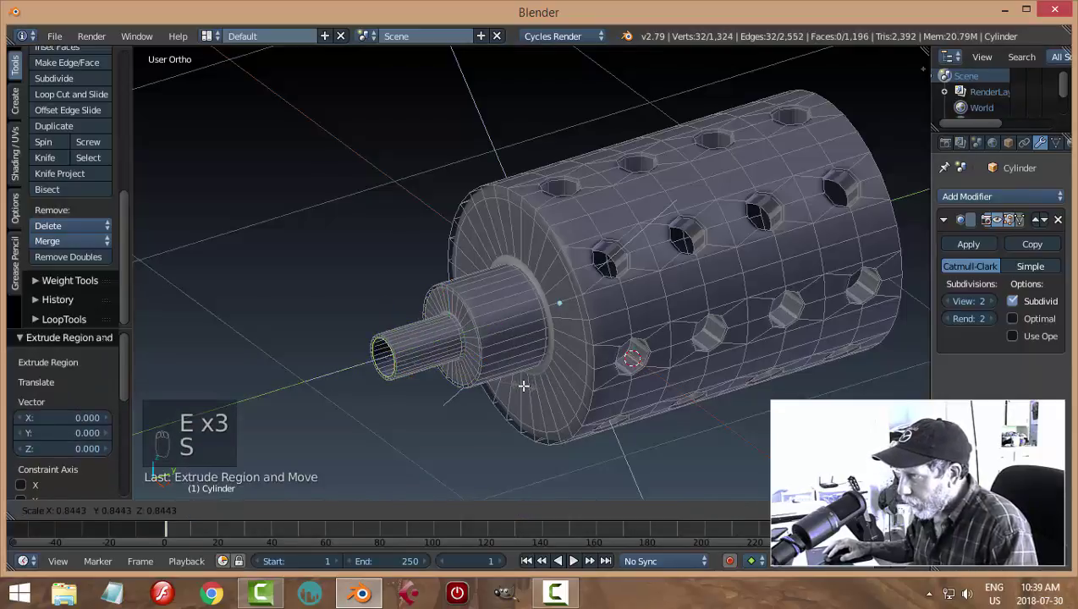
click(523, 386)
key(e)
click(523, 385)
key(s)
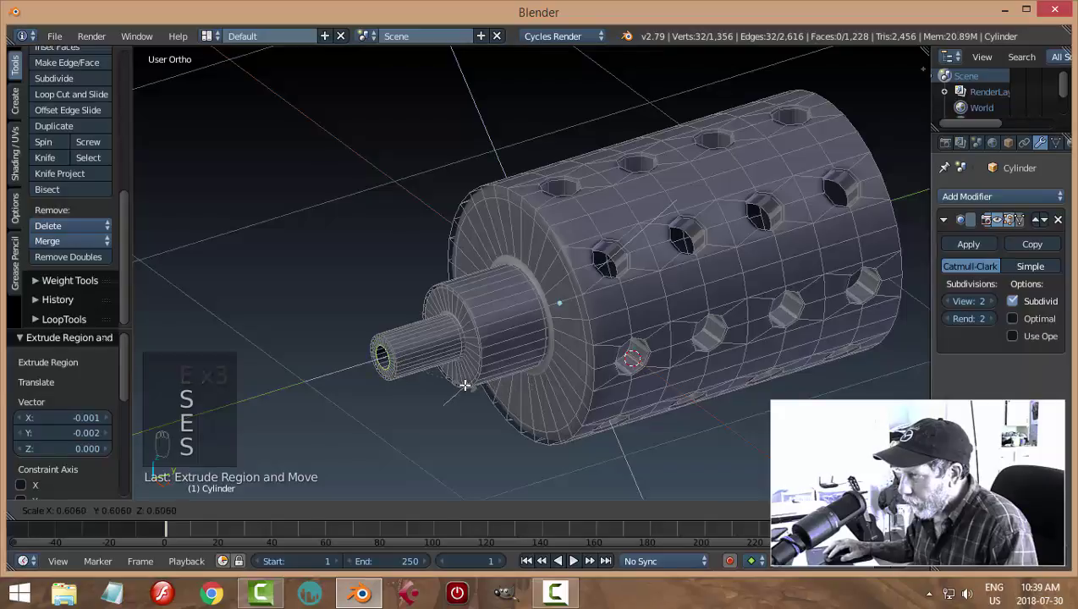
click(464, 385)
Step: Close the pipe's end by extruding its innermost loop in place and merging it at center
key(e)
right_click(465, 385)
key(alt+m)
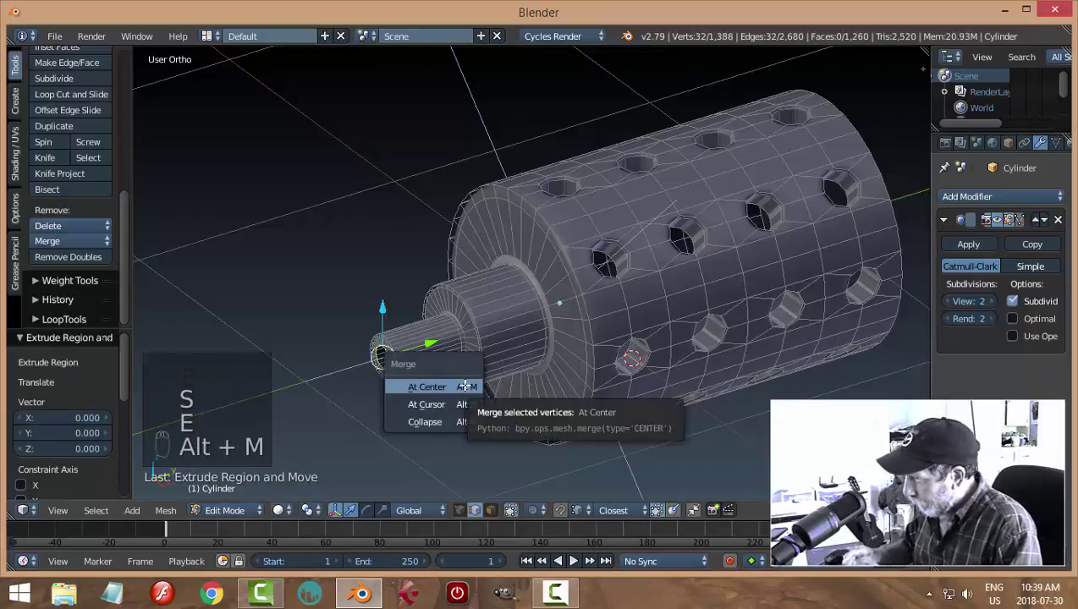
click(465, 386)
Step: Extrude the open loop at the tube's opposite end inward twice, scaling to about 0.84 and then about 0.62
middle_drag(513, 351, 566, 360)
alt+right_click(748, 280)
shift+middle_drag(813, 337, 664, 298)
key(e)
key(s)
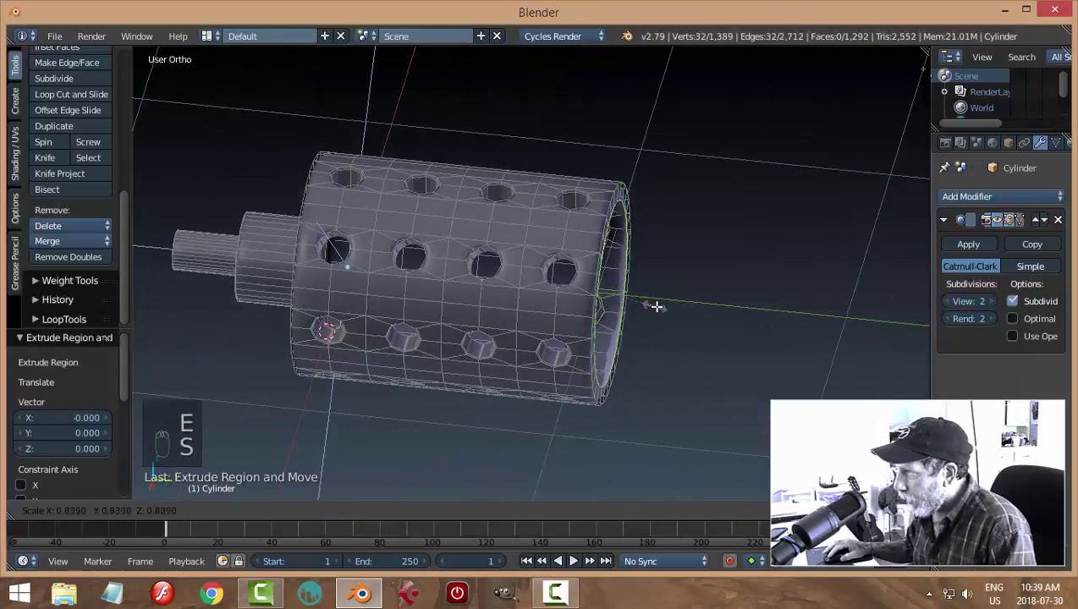
click(657, 303)
key(e)
key(s)
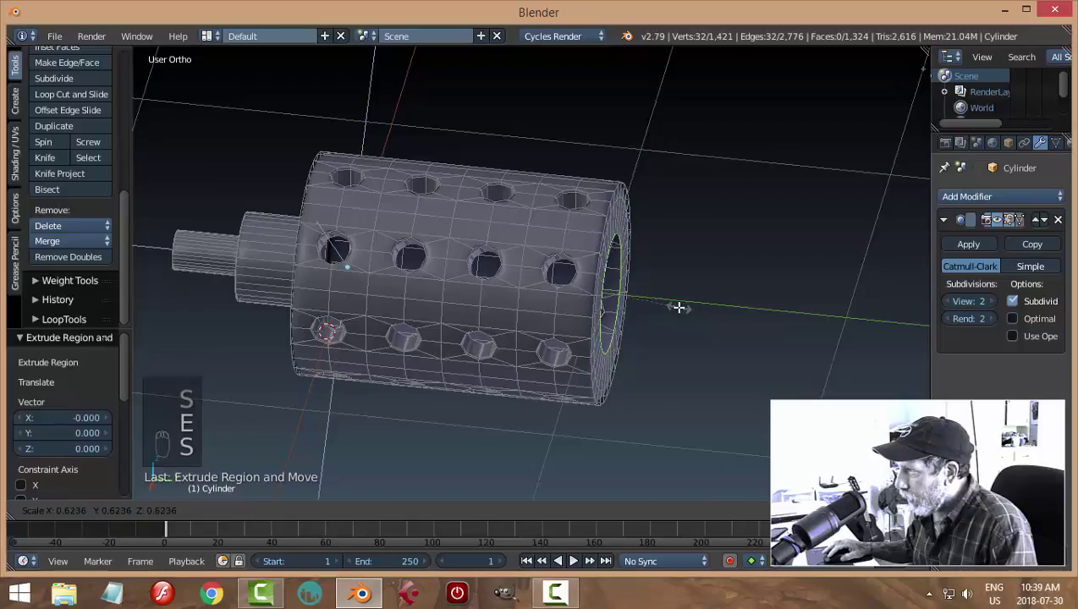
click(678, 307)
Step: Cap the tube's far end by extruding the inner loop in place and merging it at center, then check it in Object Mode
key(e)
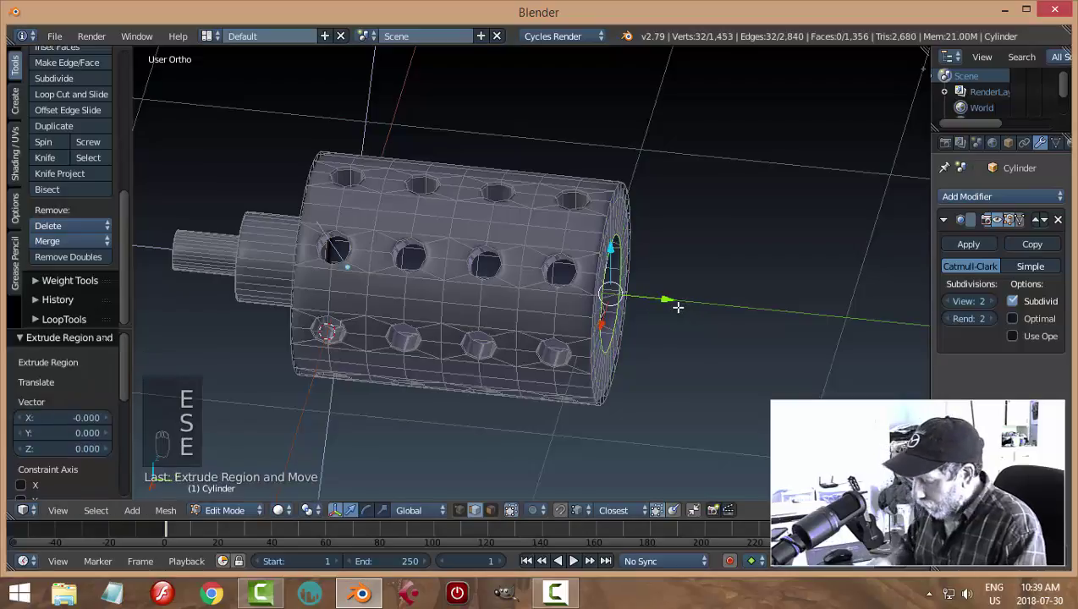
key(alt+m)
click(677, 307)
key(Tab)
click(643, 292)
middle_drag(642, 291, 529, 296)
Step: Add loop cuts around the wider neck in Edit Mode, one close to each of its ends
key(Tab)
click(459, 296)
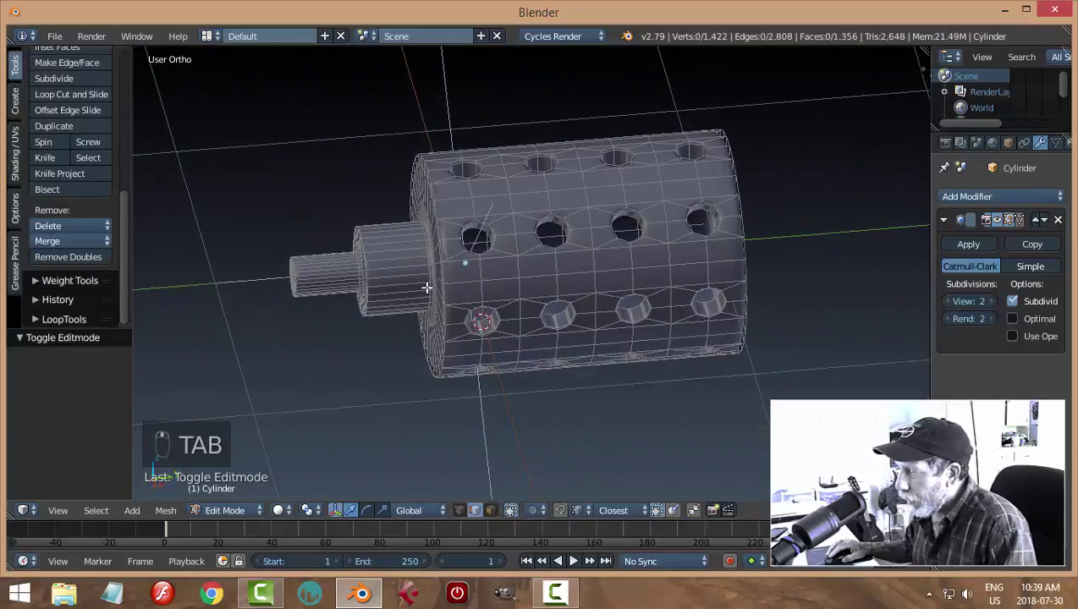
scroll(353, 239, up, 3)
key(ctrl+r)
click(347, 241)
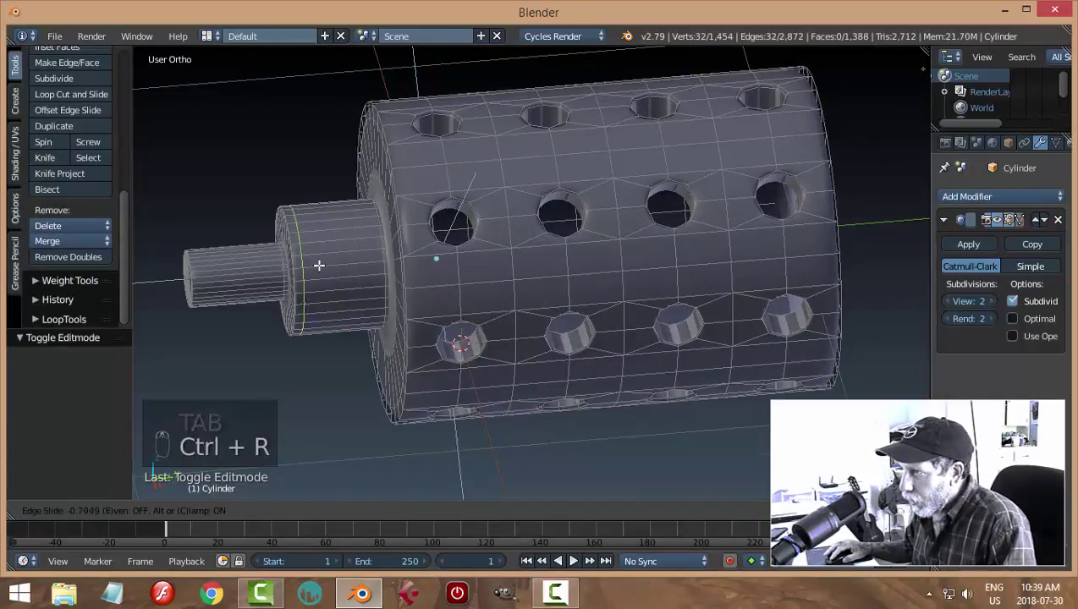
click(319, 271)
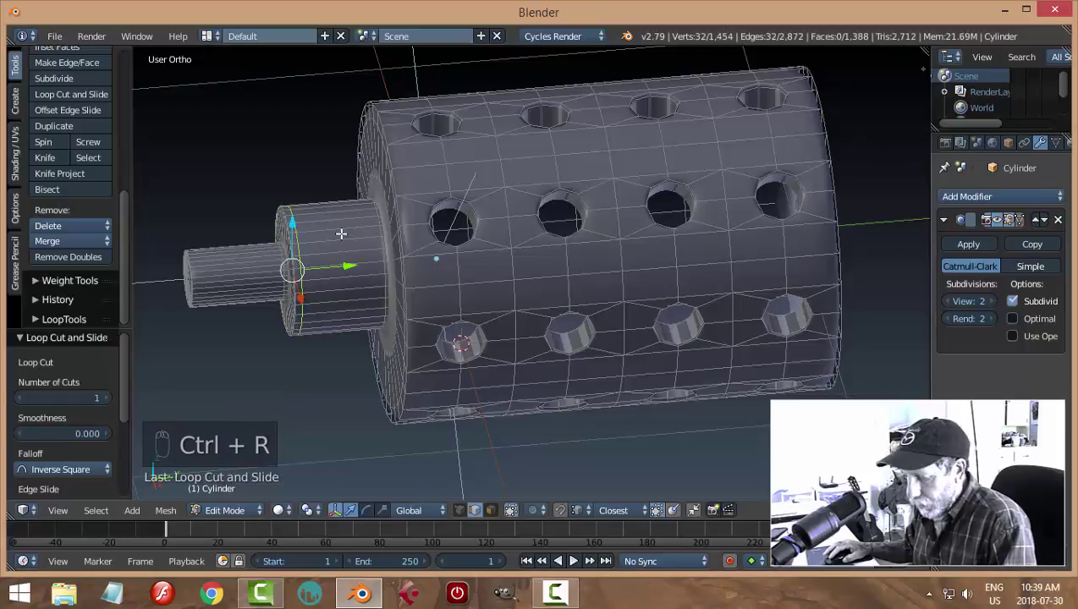
key(ctrl+r)
click(345, 235)
click(376, 253)
Step: Add loop cuts around the narrow pipe, one near its tip and one near the neck
key(ctrl+r)
click(222, 272)
click(211, 277)
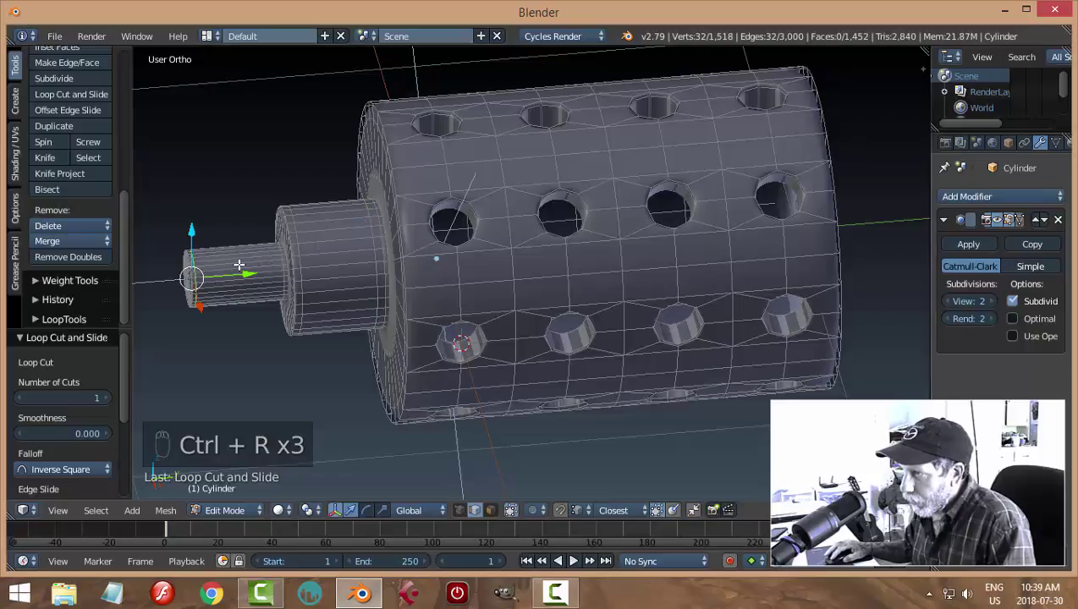
key(ctrl+r)
click(247, 267)
click(283, 280)
Step: Select the inner edge loop near the tube's rim on the neck side and scale it outward to about 1.08
middle_drag(404, 220, 445, 195)
scroll(430, 217, up, 2)
key(a)
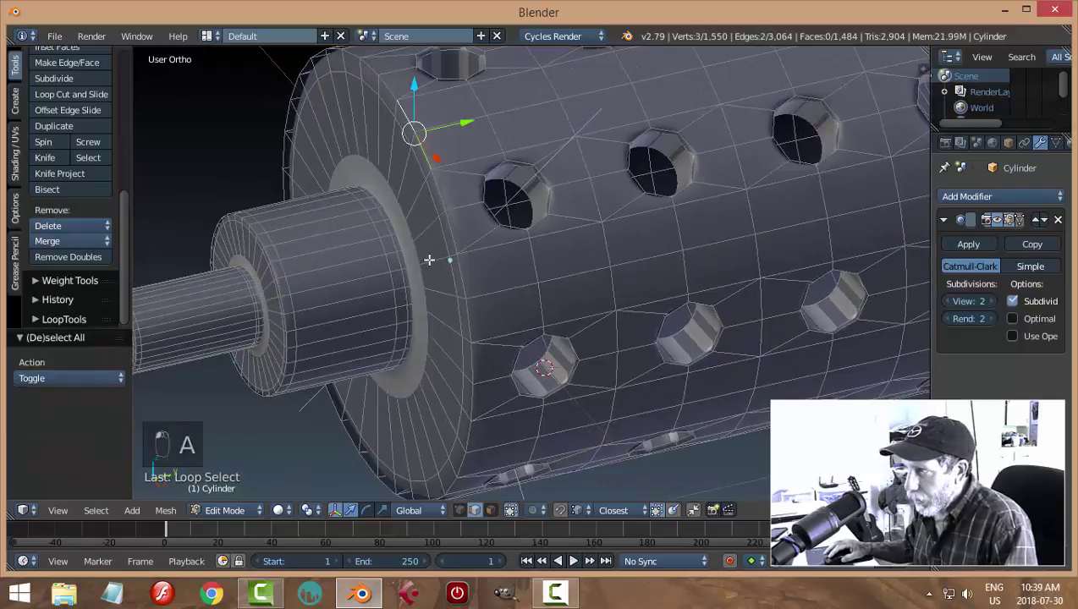
key(a)
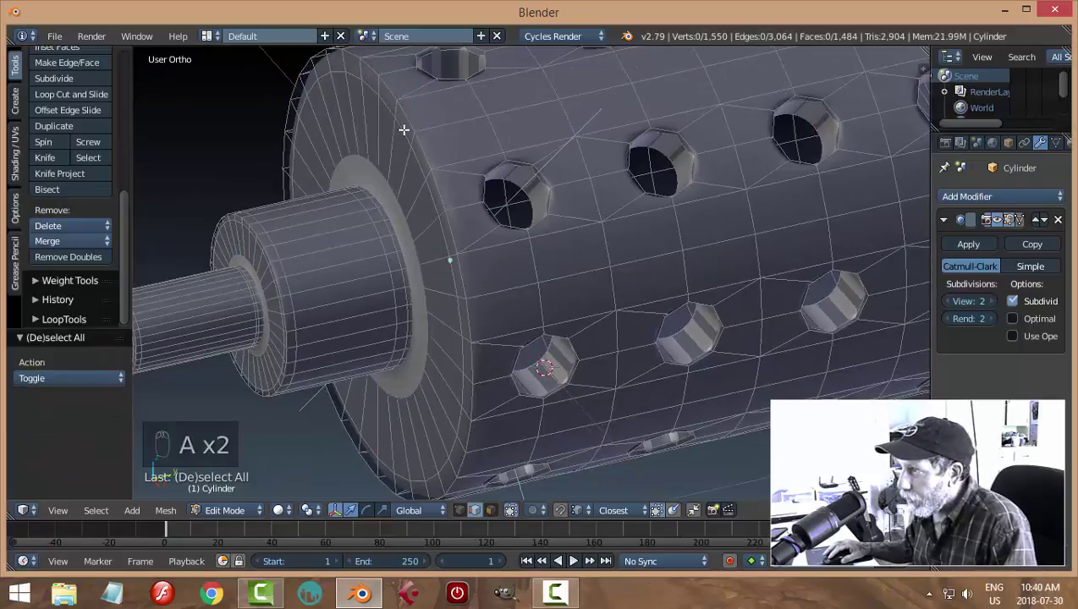
alt+right_click(404, 129)
key(s)
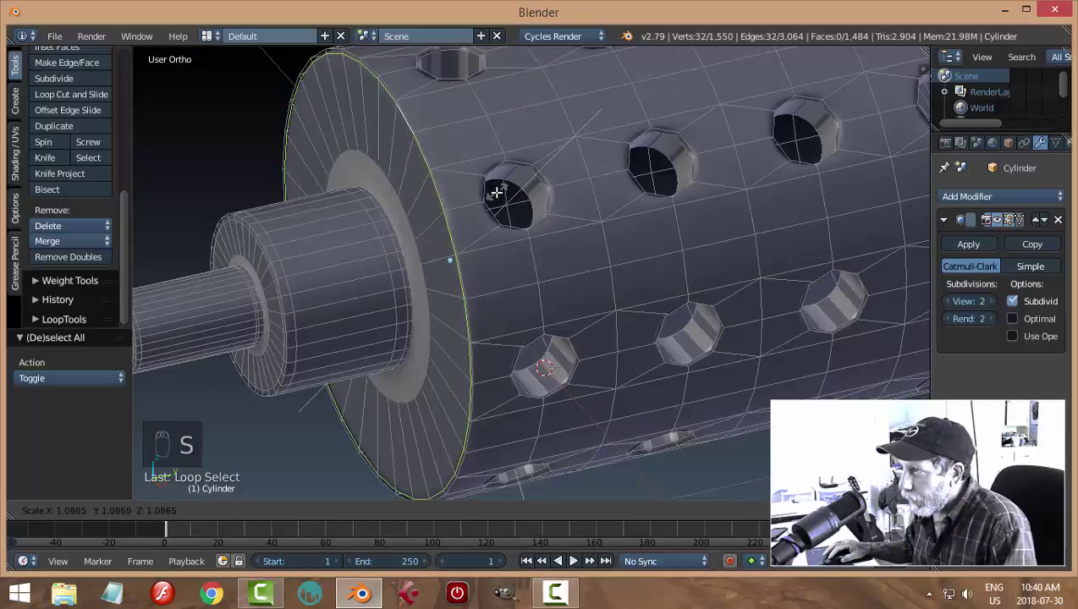
click(488, 193)
key(a)
Step: Select the edge loop near the rim of the tube's flat far cap and scale it outward toward the edge
scroll(553, 228, down, 3)
middle_drag(553, 229, 616, 255)
scroll(613, 251, up, 3)
alt+right_click(621, 188)
key(s)
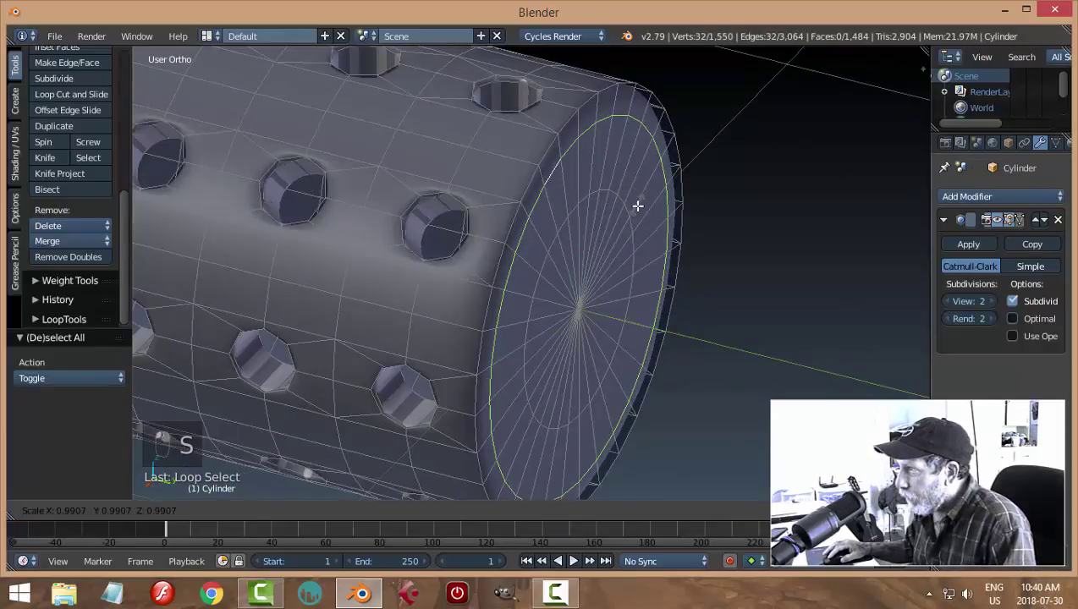
click(746, 88)
key(a)
Step: Return to Object Mode and display the deselected model with a red matcap in the viewport
scroll(648, 197, down, 5)
key(Tab)
middle_drag(574, 234, 719, 257)
scroll(625, 196, down, 2)
key(n)
click(802, 233)
click(801, 382)
click(850, 288)
click(686, 377)
key(n)
scroll(694, 253, down, 6)
middle_drag(717, 265, 624, 277)
scroll(623, 277, up, 5)
key(a)
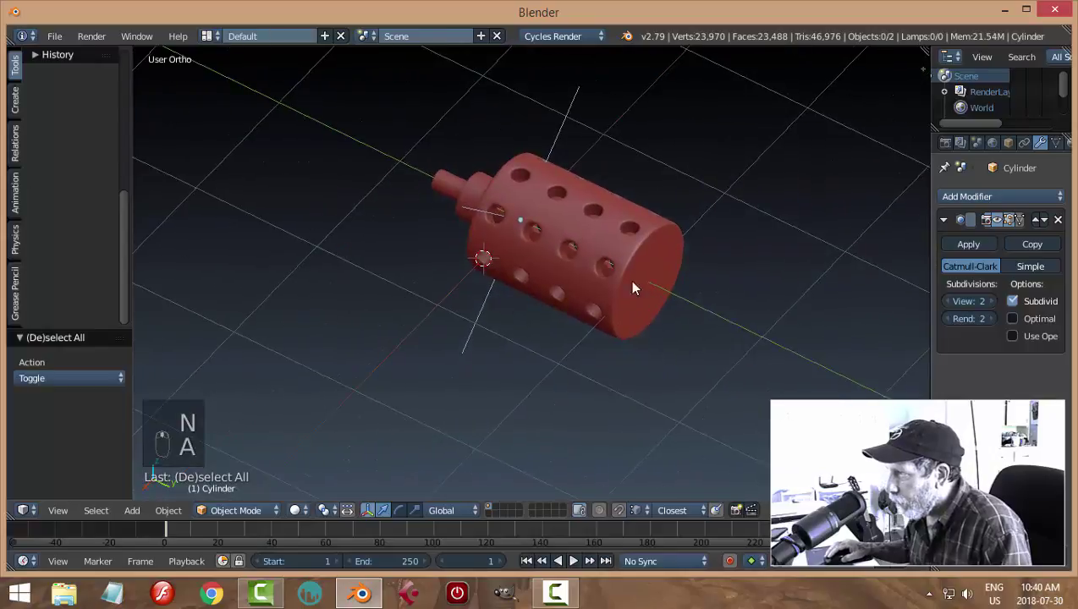